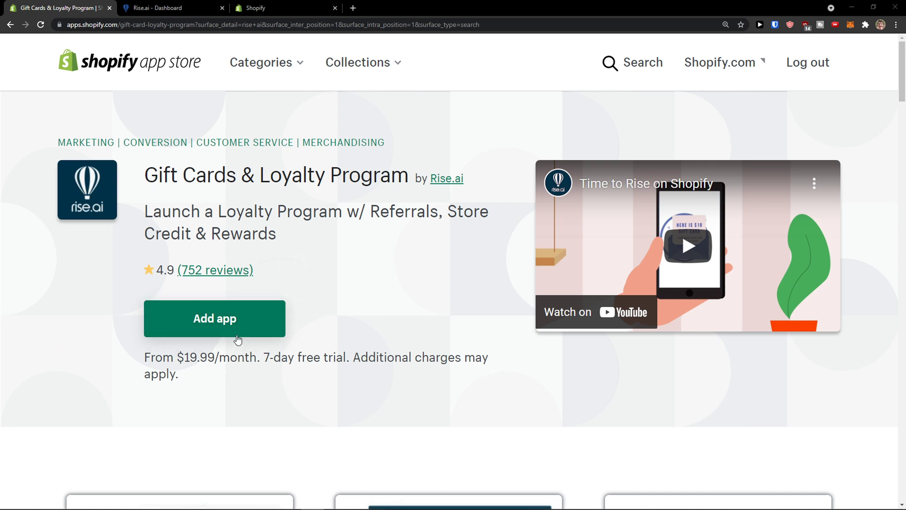
Switch to the Rise.ai - Dashboard tab showing the welcome page
click(178, 6)
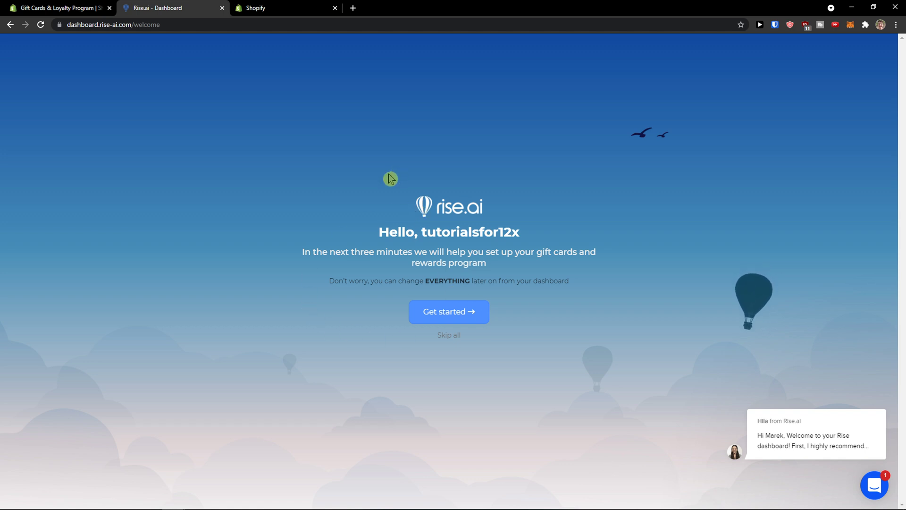
Start the Rise.ai guided setup and enlarge the wizard page for reading
drag(392, 232, 558, 251)
click(546, 251)
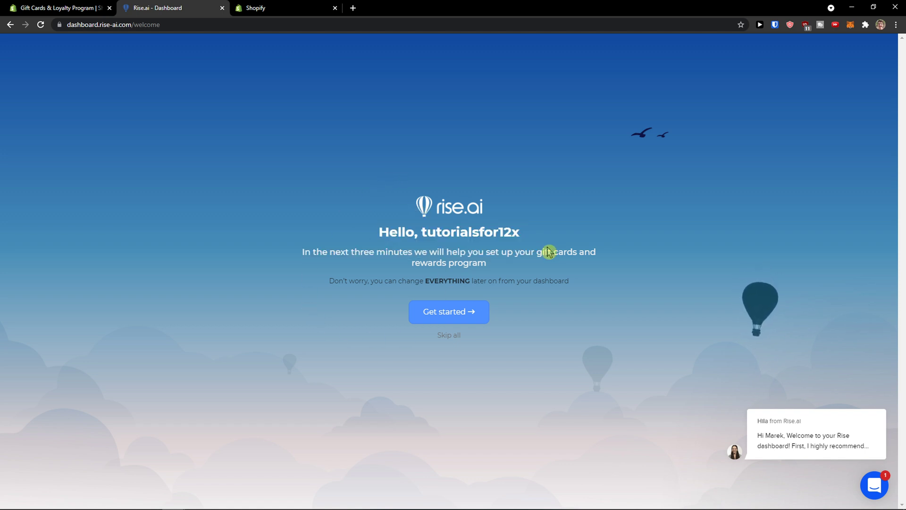
click(442, 315)
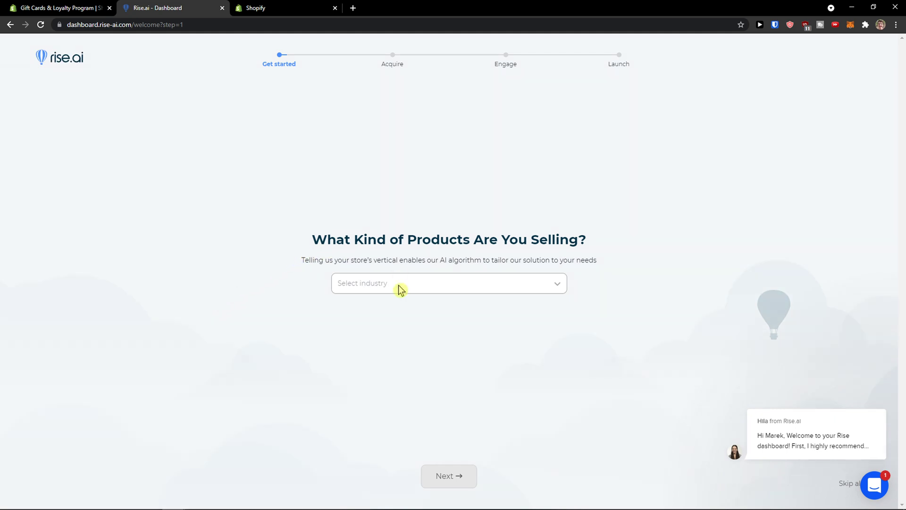
key(ctrl+t)
click(320, 11)
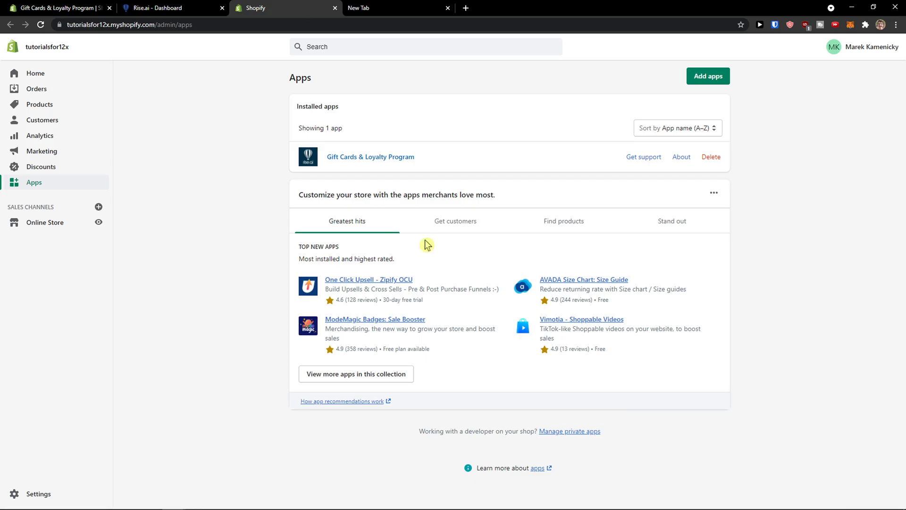
click(179, 7)
key(ctrl+plus)
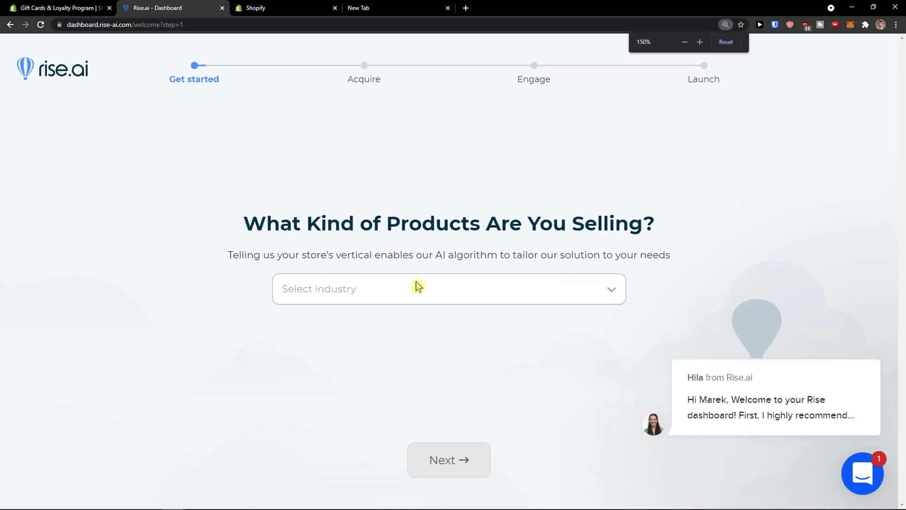
Set the store industry to Apparel and Fashion and continue
click(418, 286)
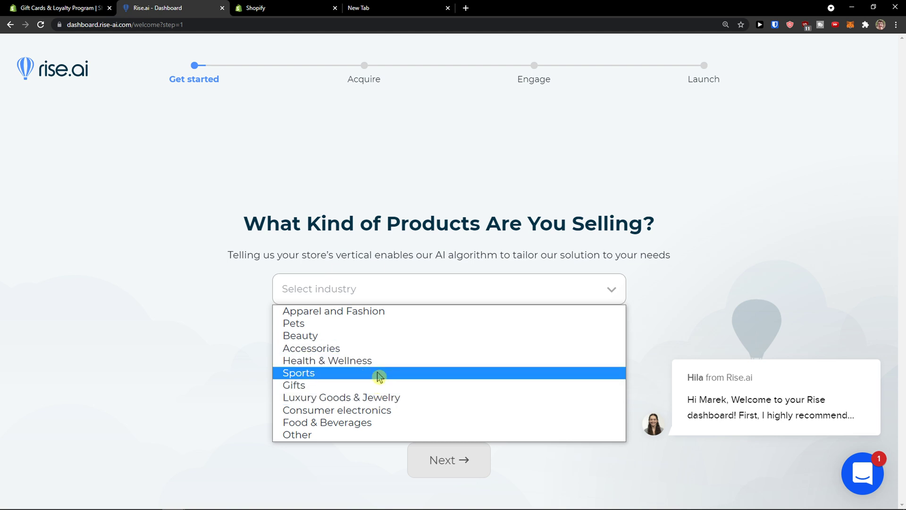
click(386, 311)
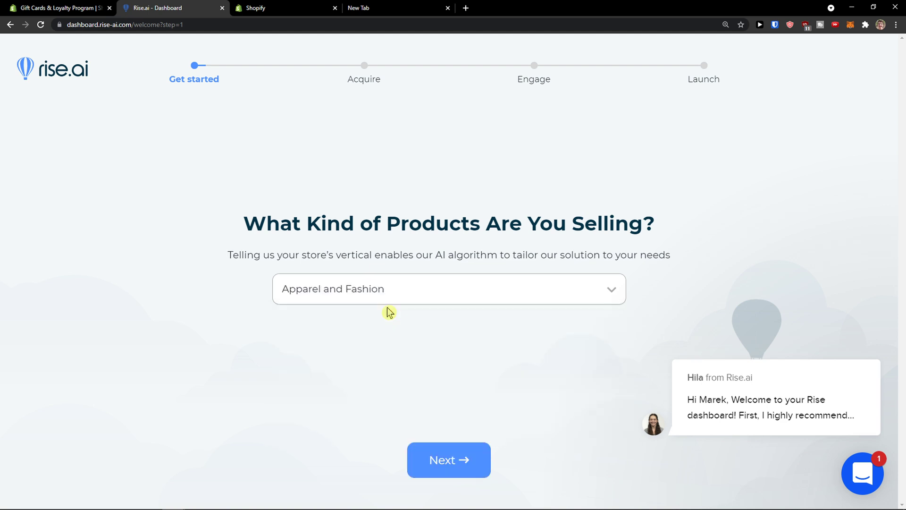
click(449, 454)
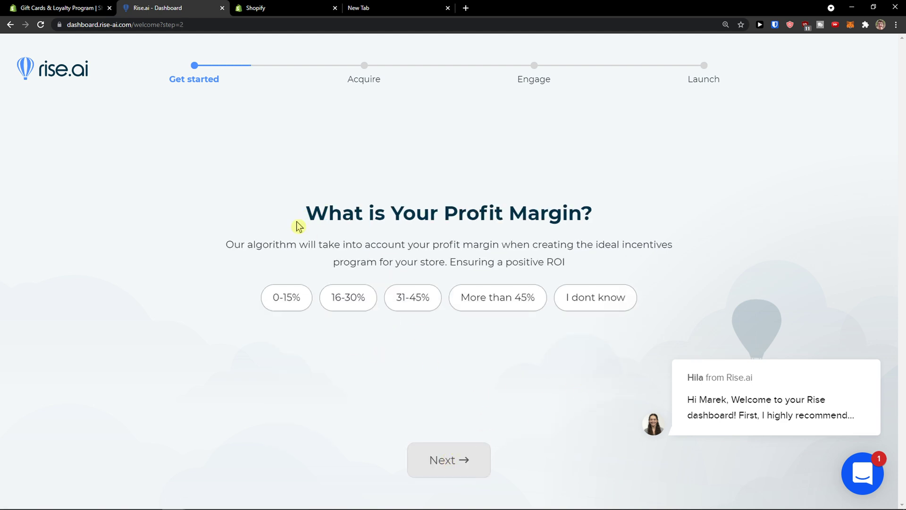
Choose a 0-15% profit margin
drag(239, 246, 497, 259)
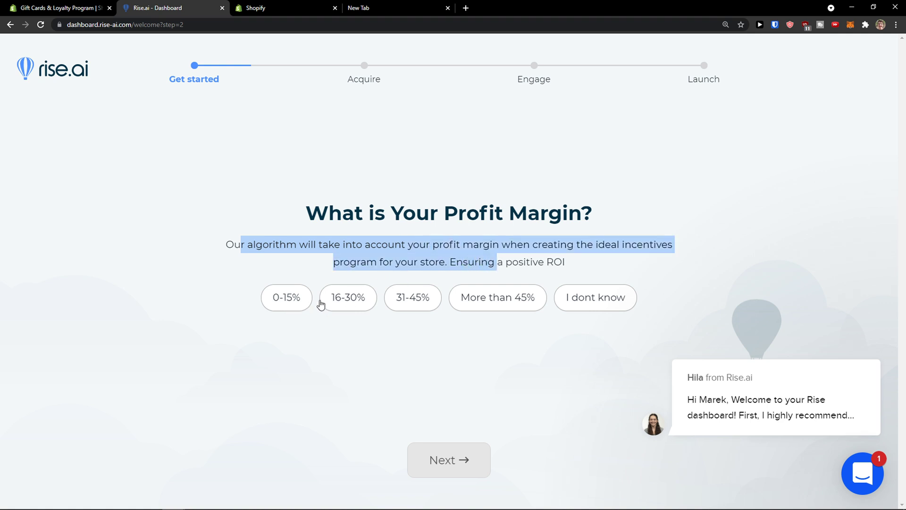
click(290, 305)
click(469, 455)
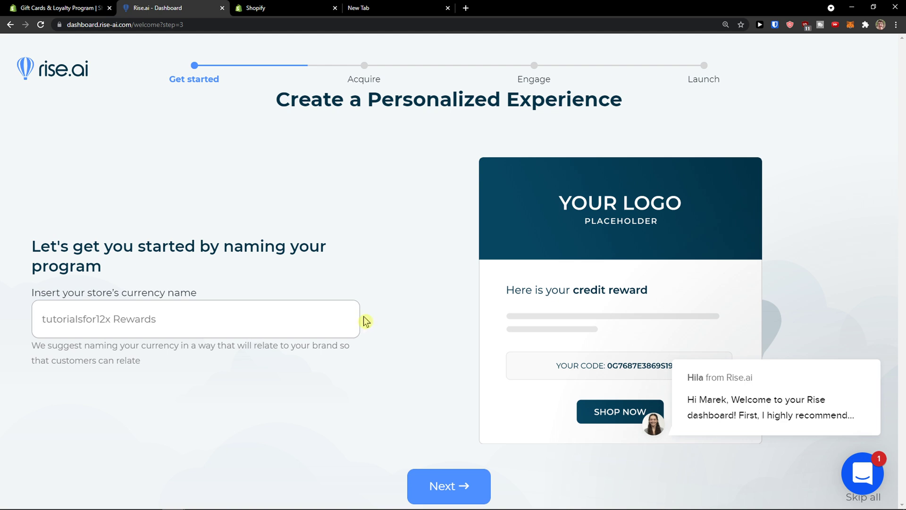
Name the store currency 'NikeShoes' and advance to the Acquire step
text(W)
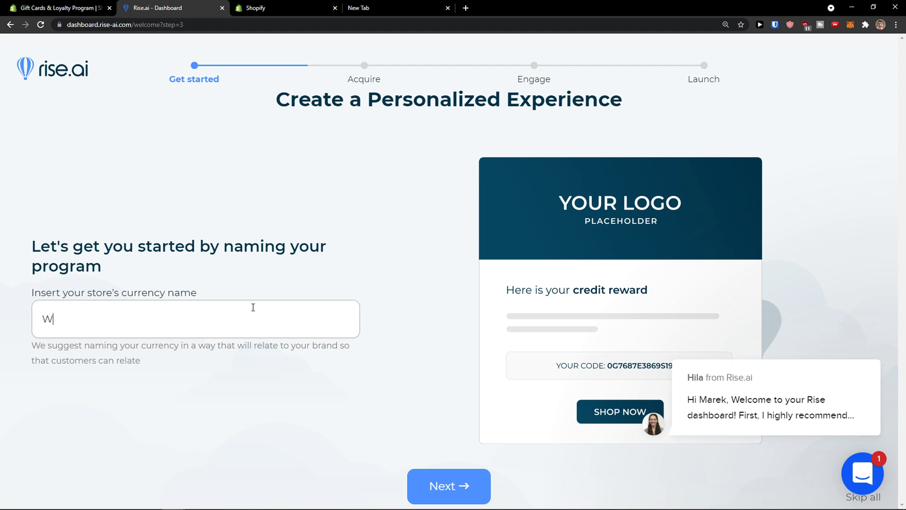
key(BackSpace)
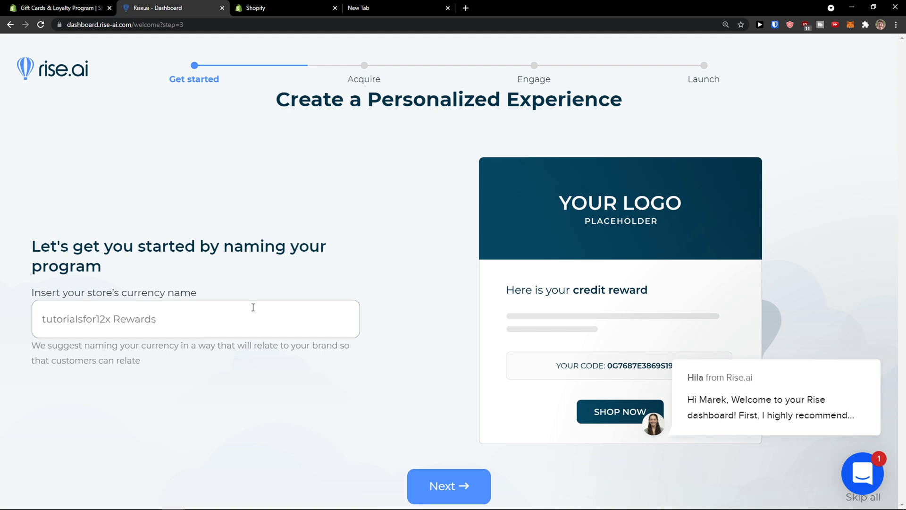
text(Ni)
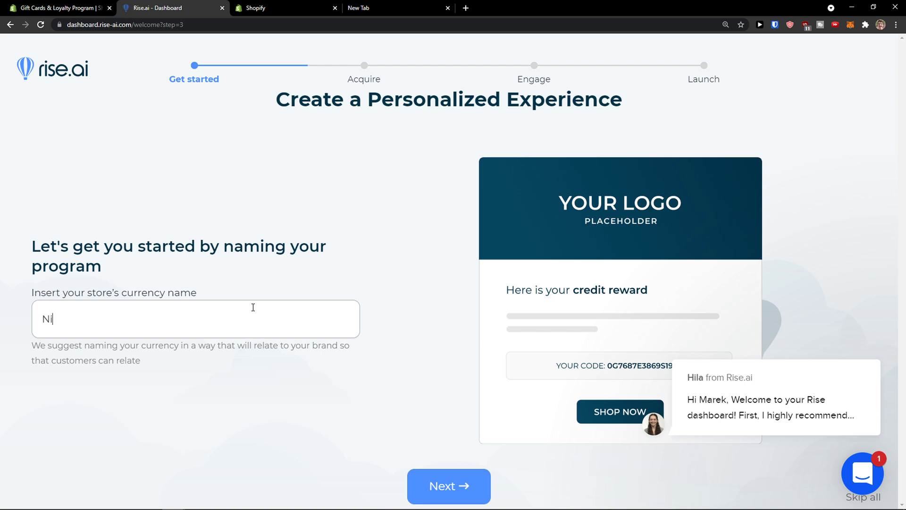
text(keShoes)
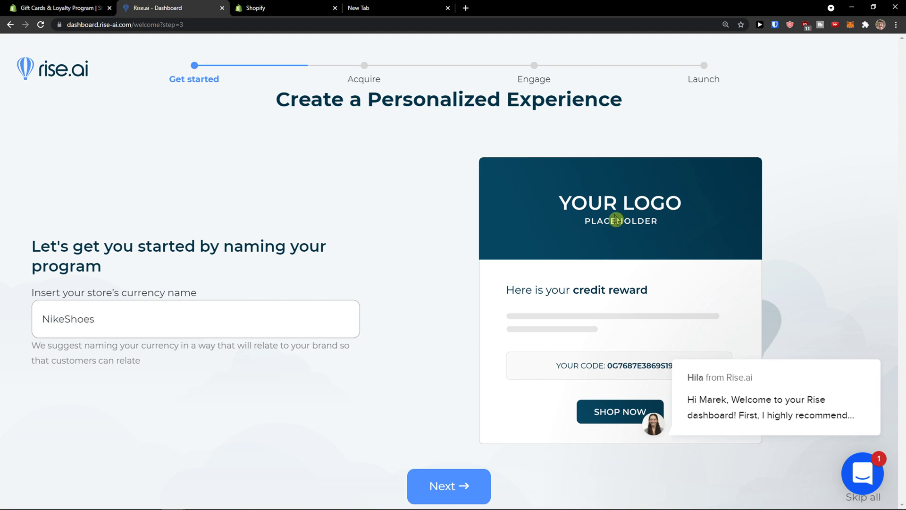
click(461, 494)
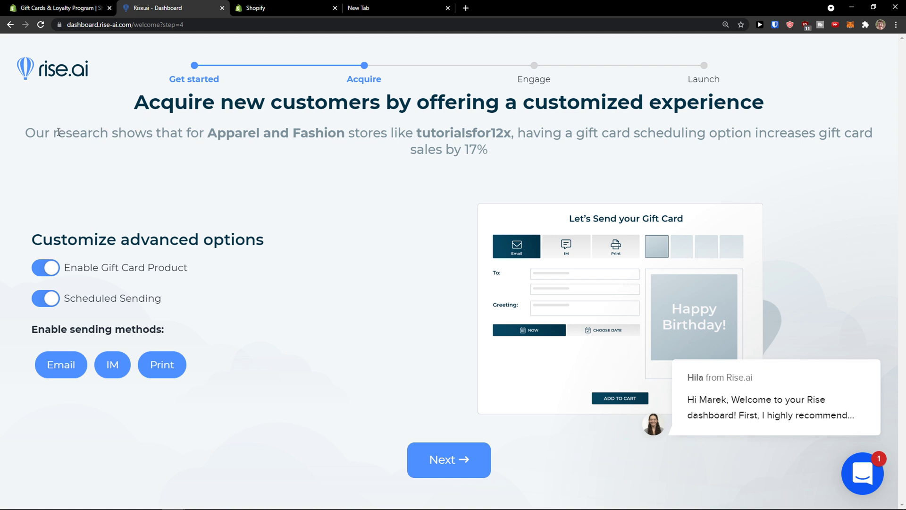
Keep the gift card product and scheduled sending enabled, then continue to referrals
drag(58, 131, 541, 152)
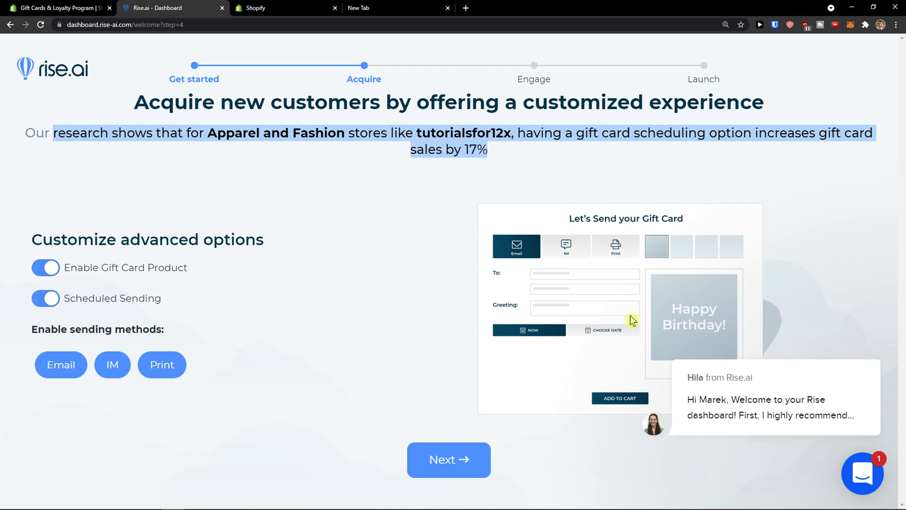
click(57, 267)
click(52, 270)
drag(37, 238, 236, 253)
drag(188, 267, 65, 274)
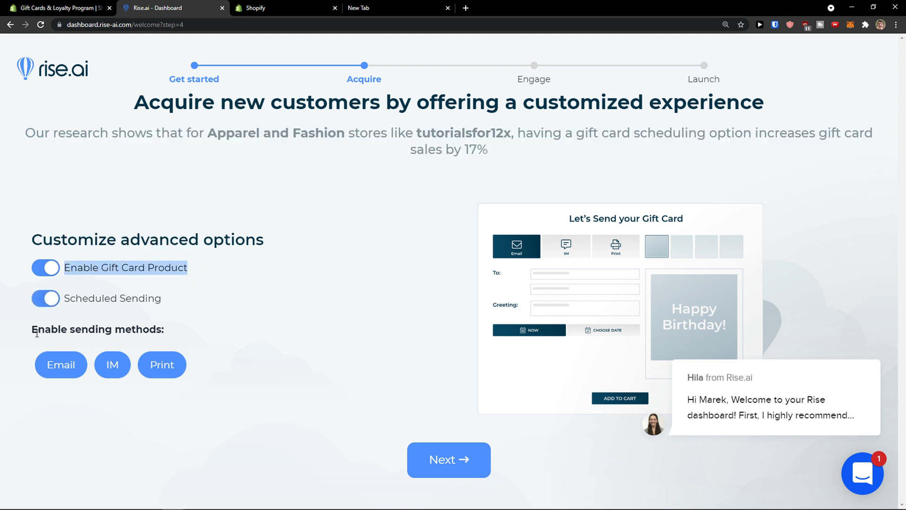
drag(44, 330, 161, 331)
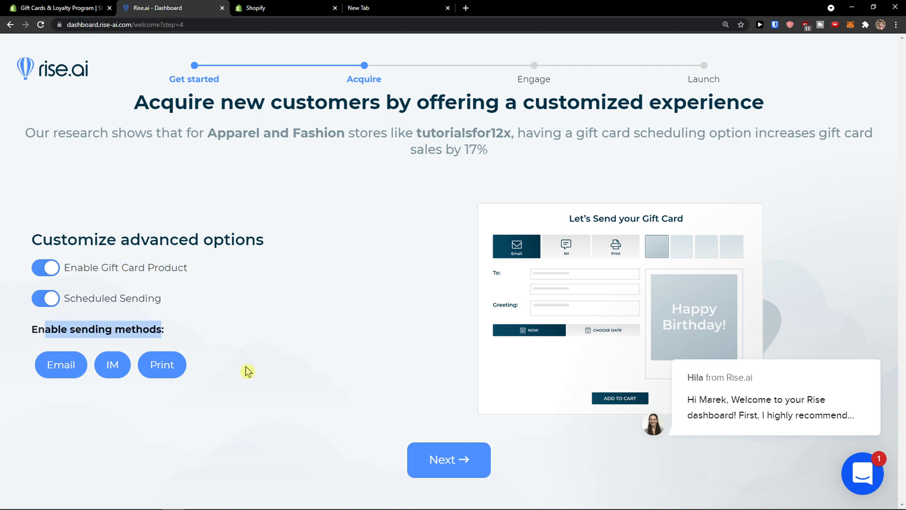
click(449, 460)
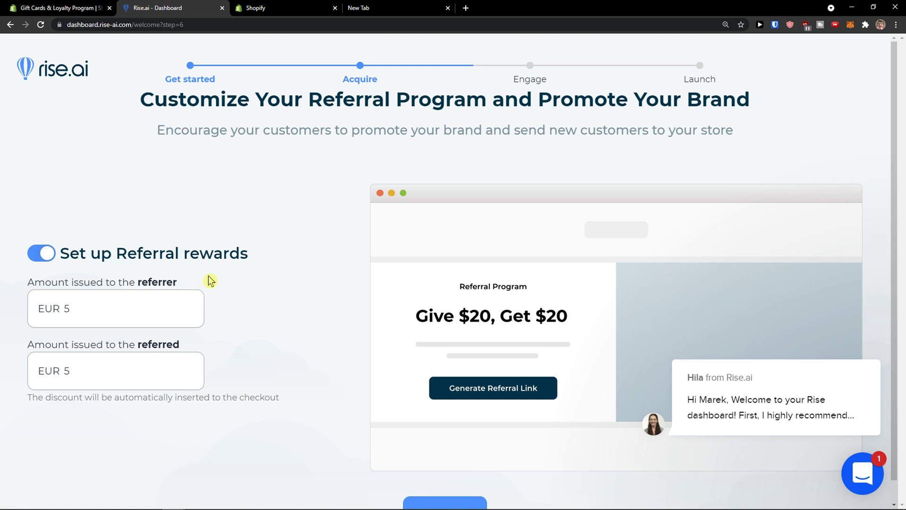
Leave the referrer reward at EUR 5 after trying other amounts
scroll(203, 278, down, 1)
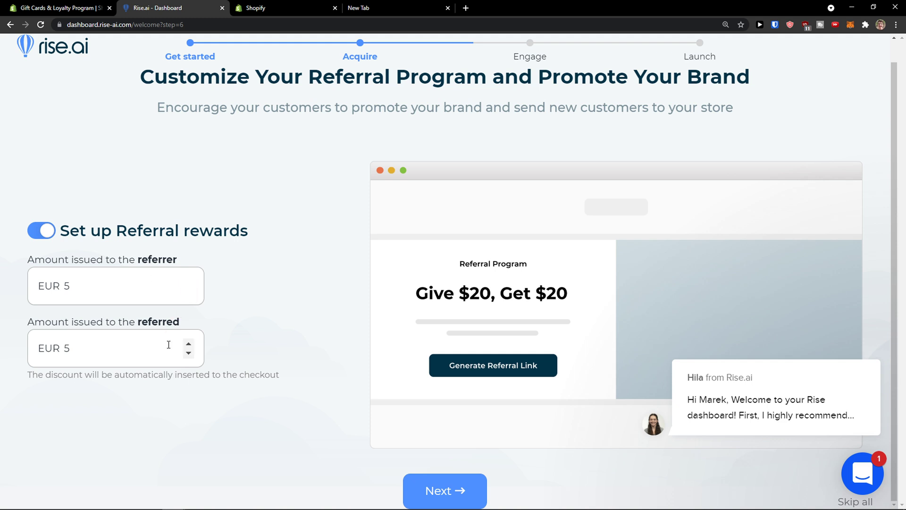
click(188, 282)
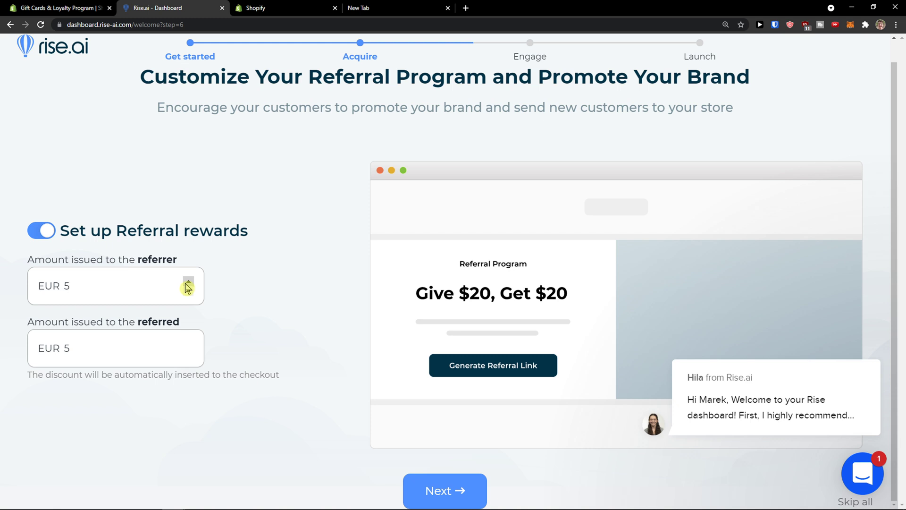
click(189, 281)
click(188, 282)
click(189, 282)
click(188, 291)
click(189, 291)
click(189, 291)
click(190, 282)
click(190, 282)
click(189, 282)
click(189, 282)
click(189, 282)
click(188, 291)
click(188, 291)
click(189, 290)
click(188, 291)
click(188, 291)
Raise the referred customer's reward to EUR 10 and continue
click(189, 344)
click(187, 342)
click(187, 342)
click(473, 490)
Enable the first purchase reward and set it to EUR 10
scroll(344, 360, up, 1)
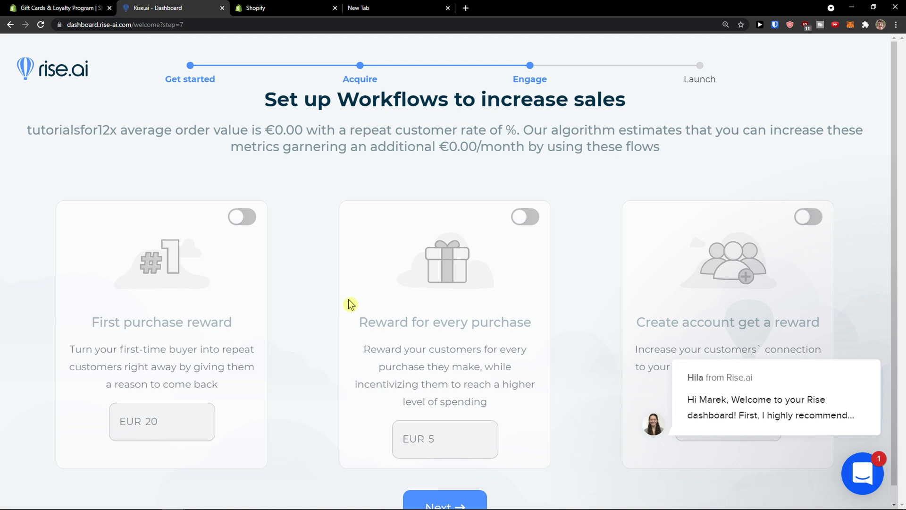
drag(228, 130, 433, 143)
click(433, 143)
scroll(338, 198, down, 1)
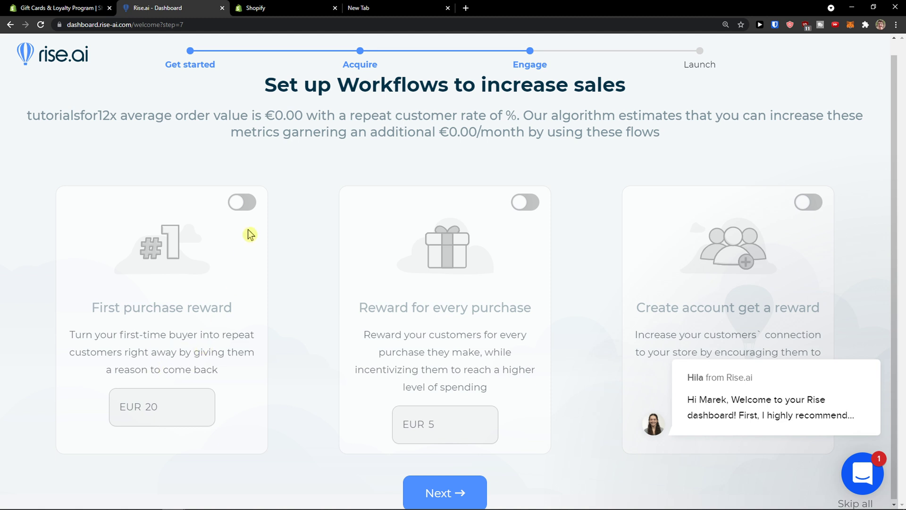
click(242, 203)
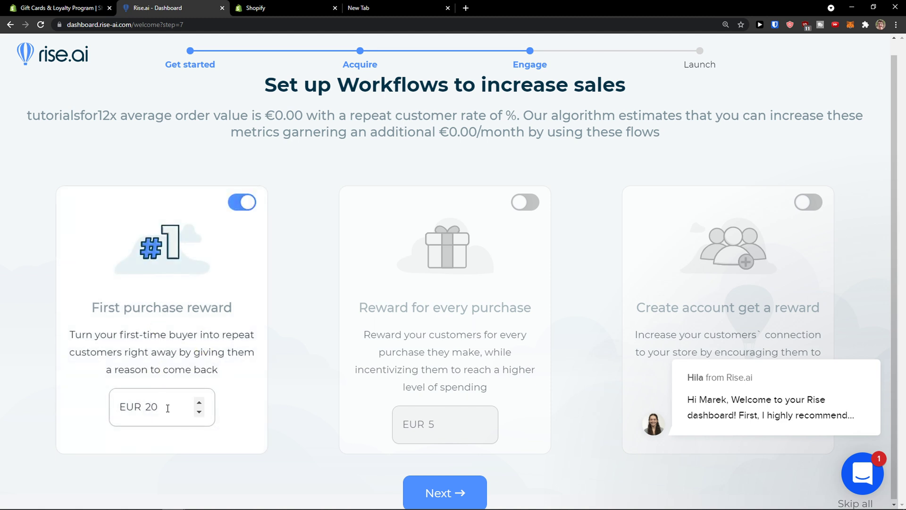
click(199, 412)
click(199, 412)
click(199, 411)
click(200, 412)
click(200, 412)
click(199, 412)
click(199, 411)
click(204, 413)
drag(189, 407, 108, 404)
click(148, 366)
Enable the create-account reward at EUR 5 and continue to store credit refunds
scroll(399, 340, down, 1)
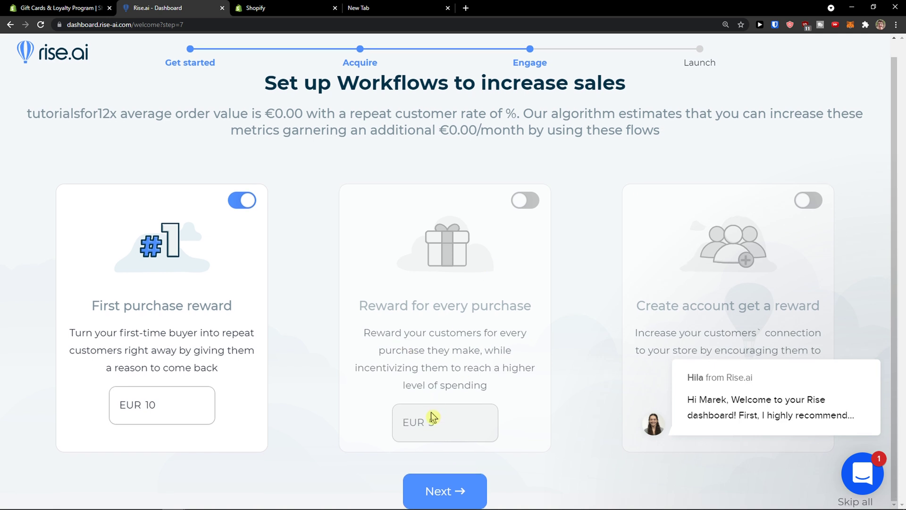
mouse_move(819, 378)
click(860, 336)
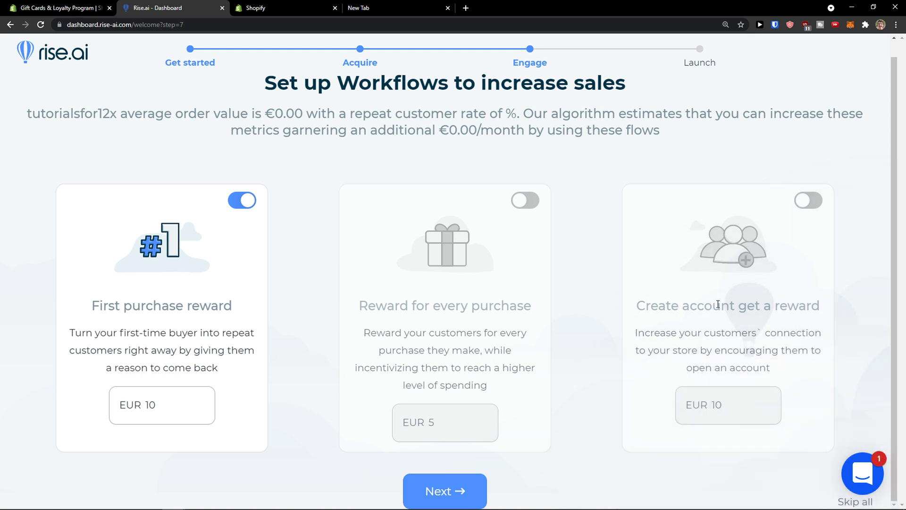
drag(644, 333, 791, 370)
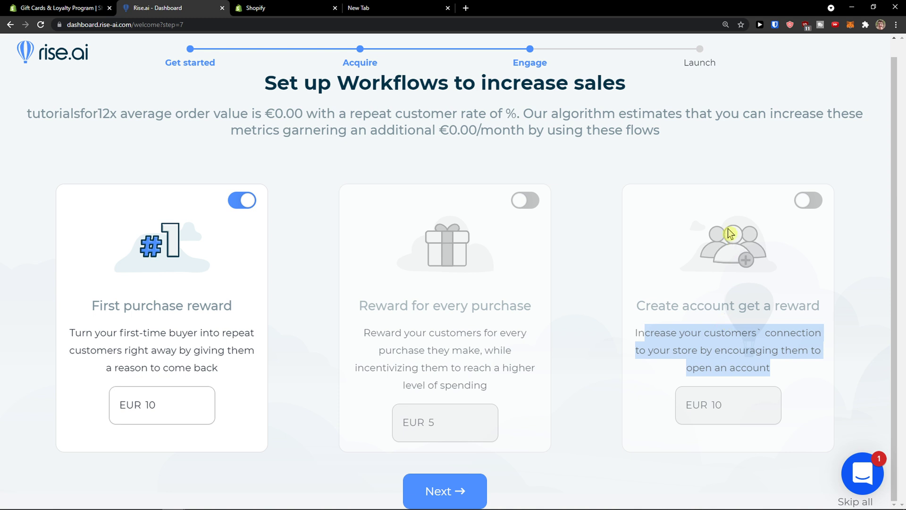
click(806, 203)
click(729, 396)
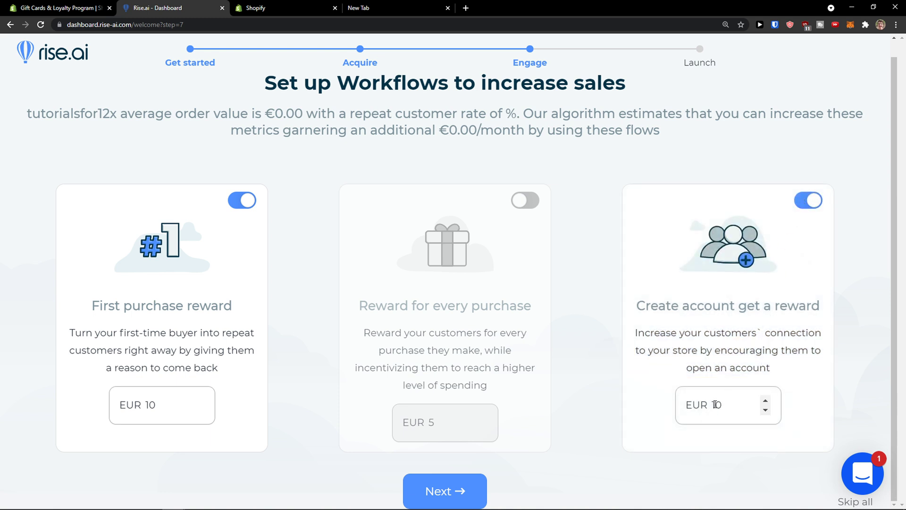
drag(715, 404, 735, 407)
key(BackSpace)
key(BackSpace)
text(5)
click(643, 386)
click(464, 490)
Leave auto restock, tax and shipping refund defaults on and continue to Launch
scroll(313, 233, down, 1)
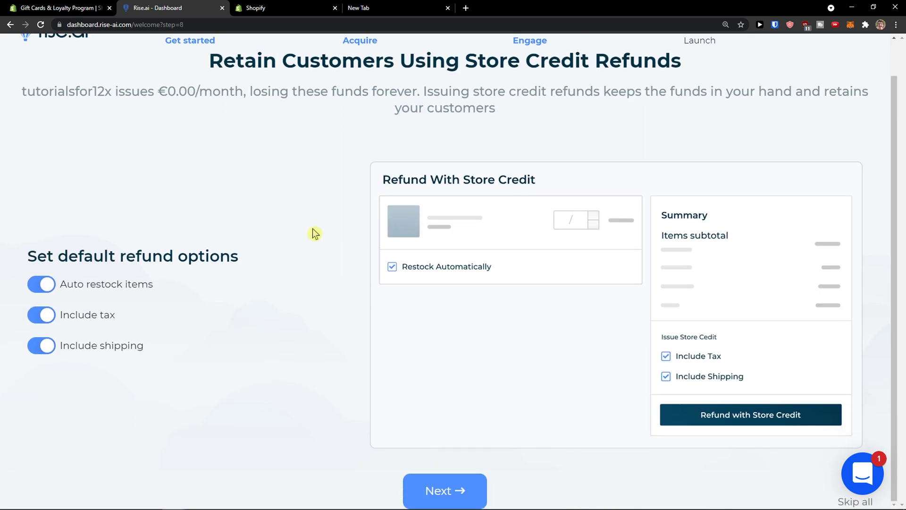
scroll(302, 217, up, 1)
drag(256, 96, 637, 109)
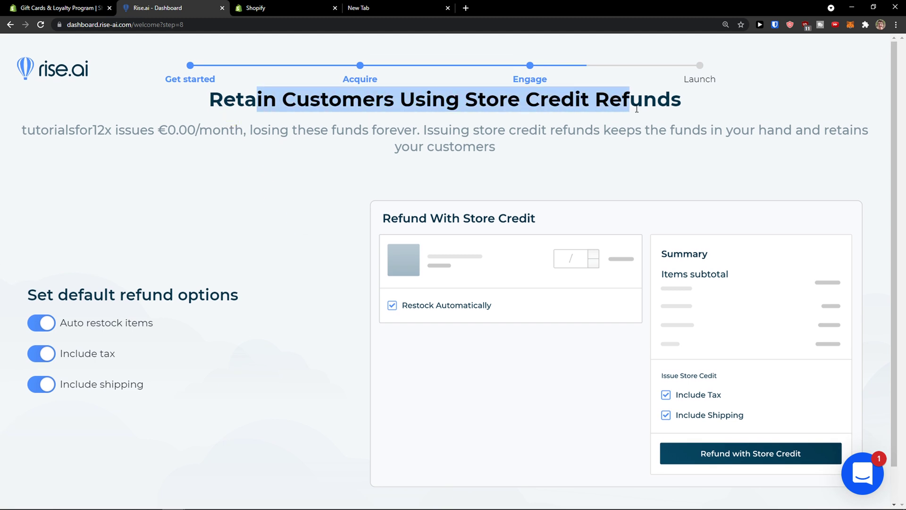
click(315, 138)
scroll(255, 144, down, 1)
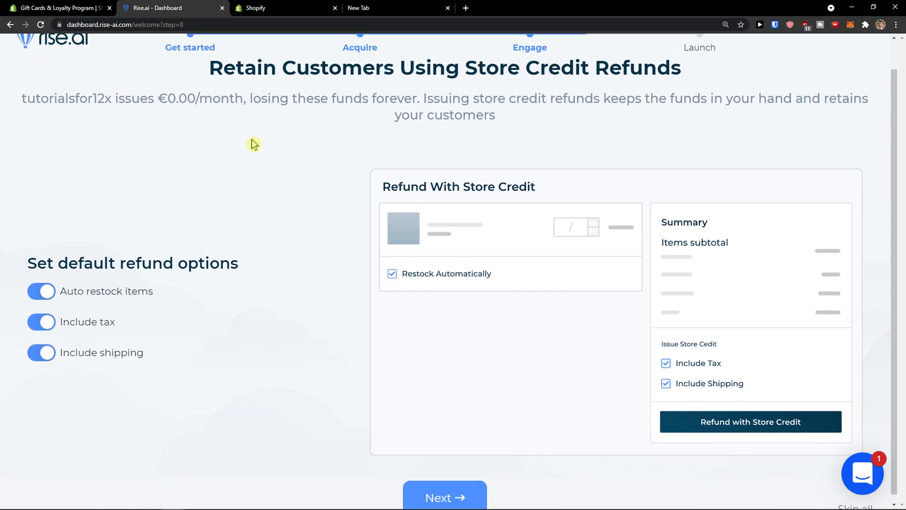
scroll(255, 141, up, 1)
drag(313, 126, 519, 146)
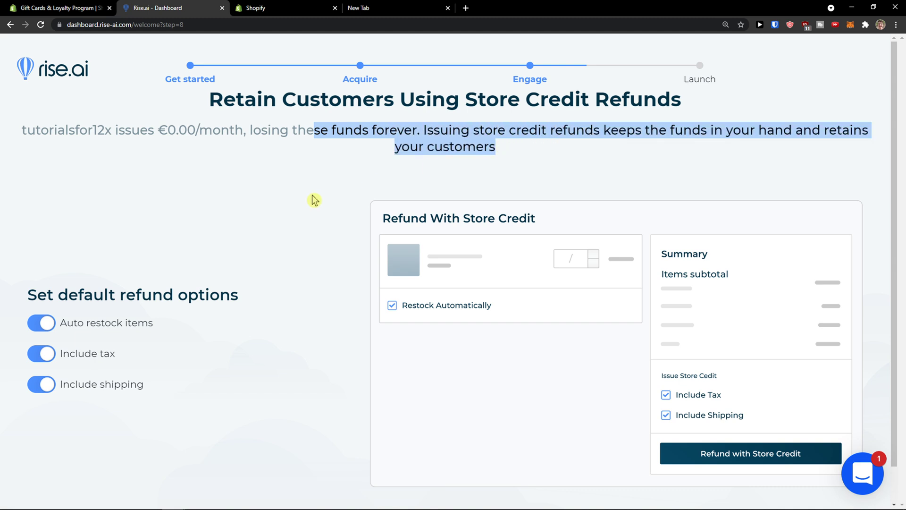
scroll(284, 203, down, 1)
drag(79, 259, 338, 255)
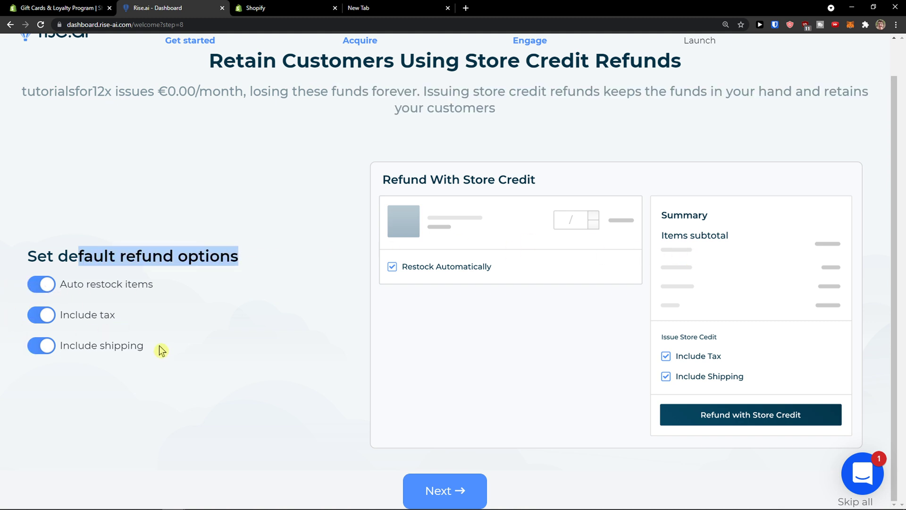
scroll(161, 350, up, 1)
click(214, 325)
scroll(216, 325, down, 1)
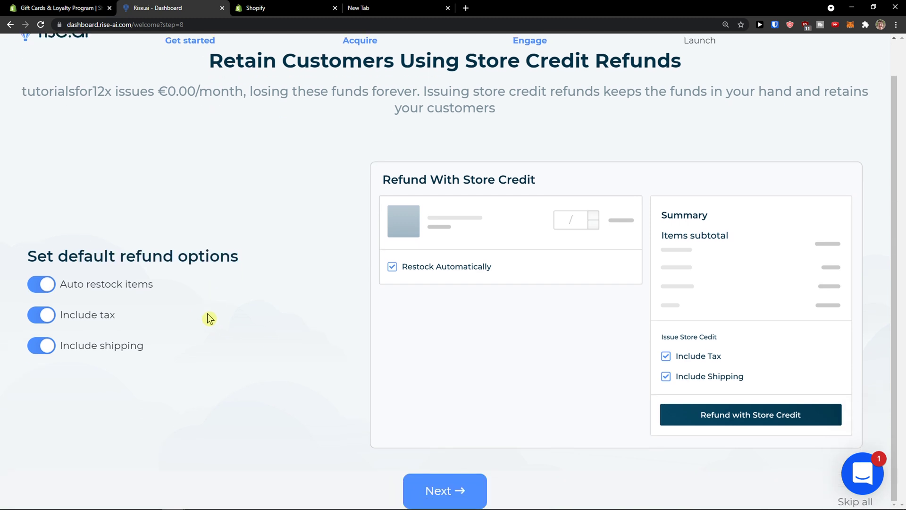
scroll(205, 318, up, 1)
scroll(207, 319, down, 1)
click(420, 490)
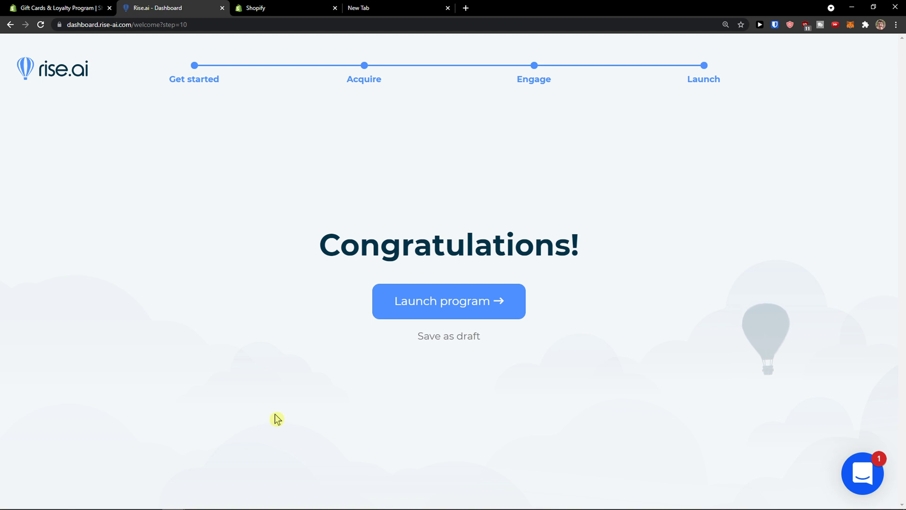
Launch the program and scroll to the Getting started card at 50%
click(437, 302)
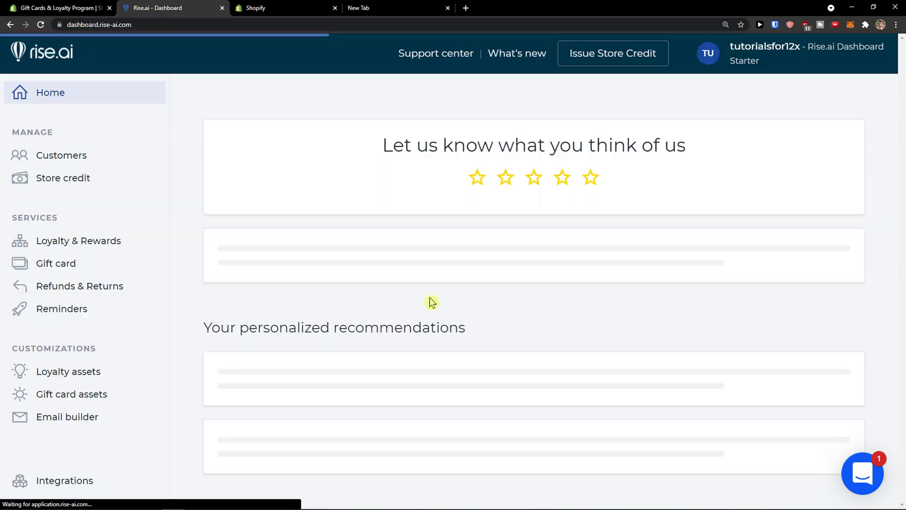
scroll(395, 320, down, 3)
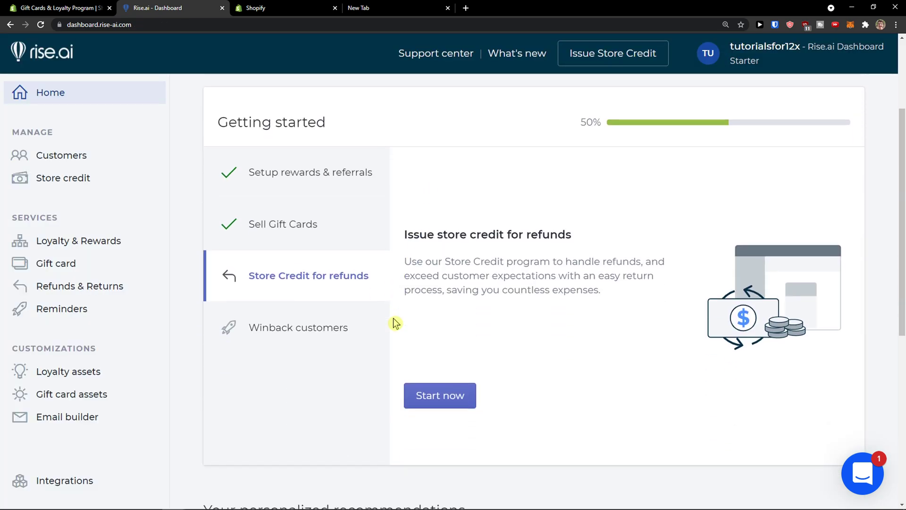
scroll(396, 320, up, 3)
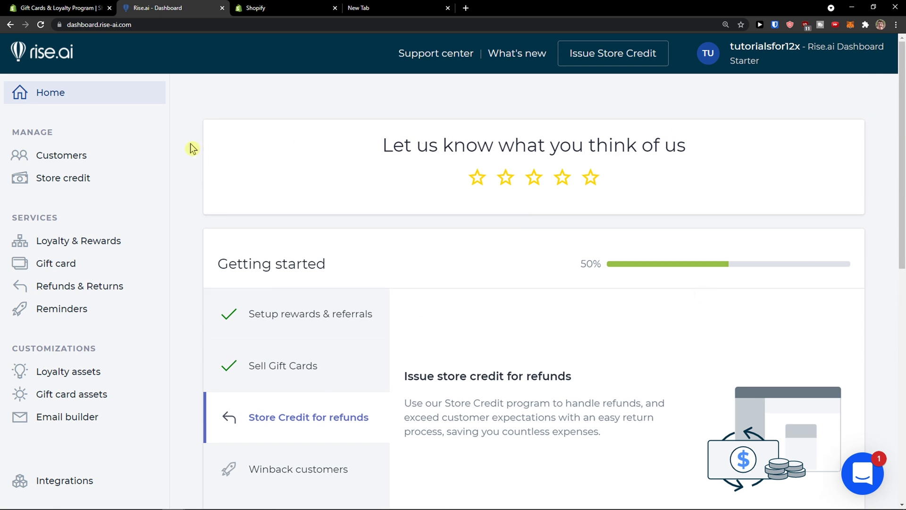
scroll(330, 165, down, 2)
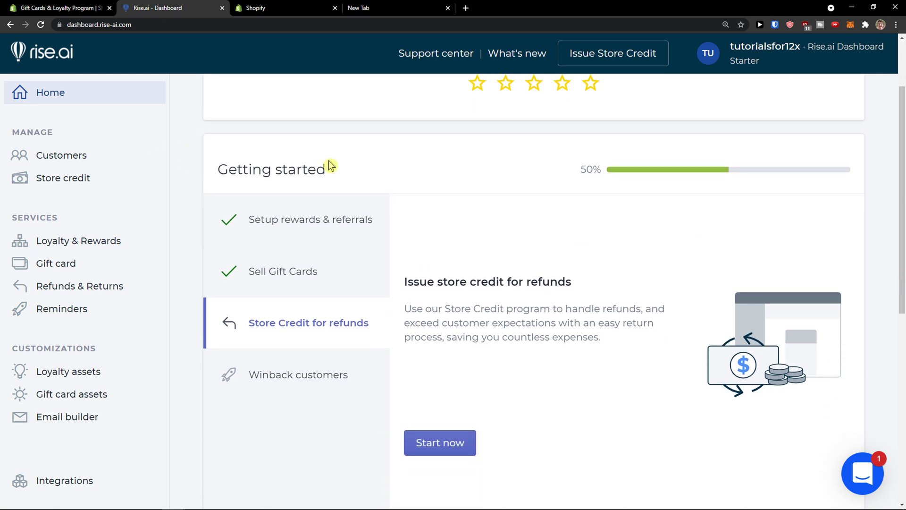
scroll(387, 179, down, 1)
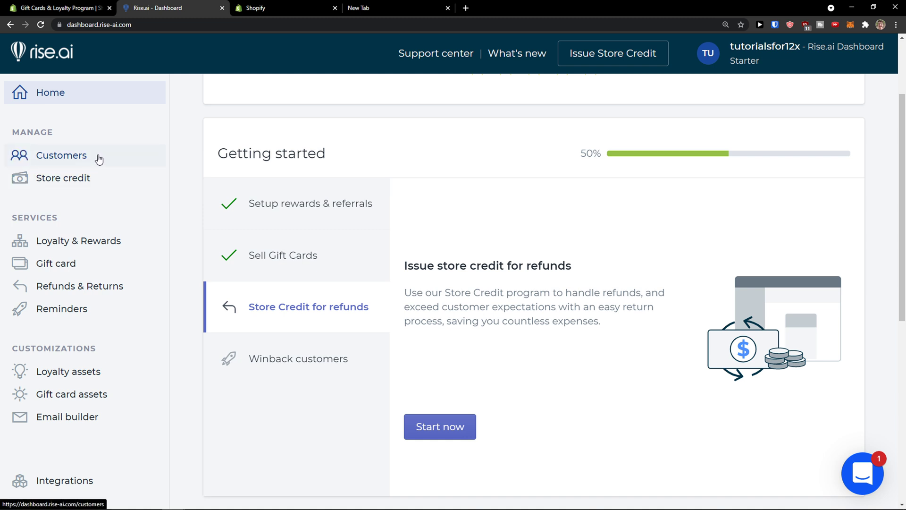
Open the Store credit section under Customers and begin bulk gift card creation
click(99, 160)
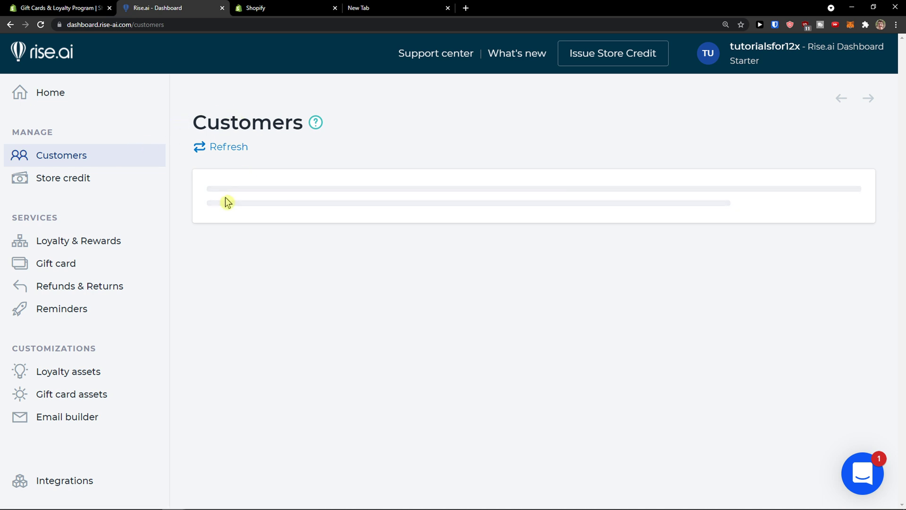
click(104, 186)
click(112, 162)
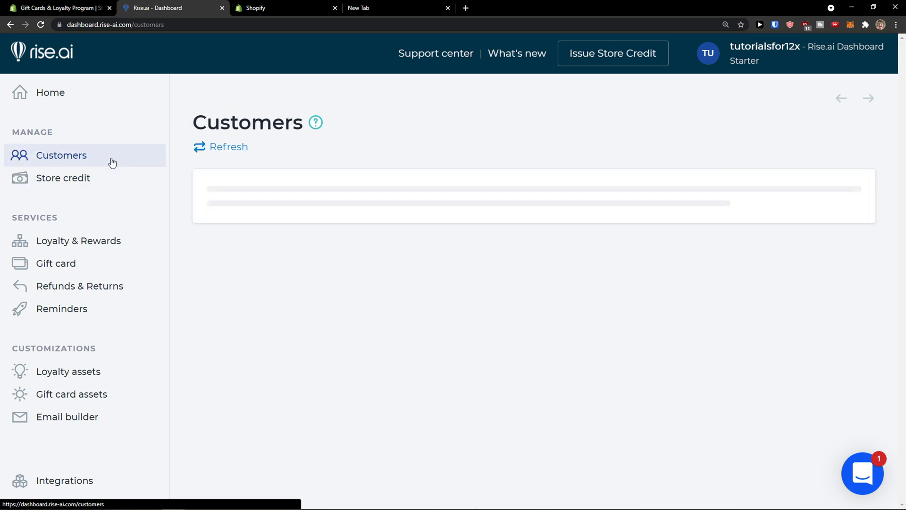
click(137, 183)
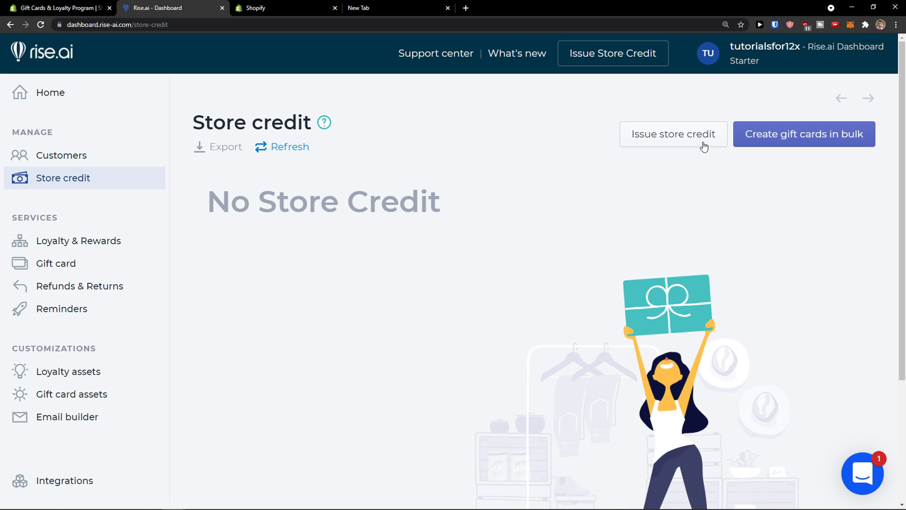
click(771, 136)
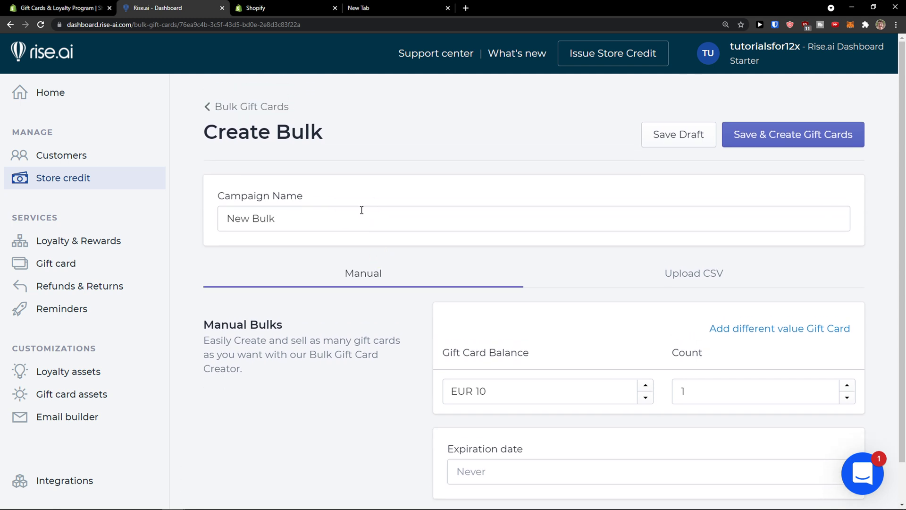
Fill the New Bulk campaign form with EUR 10 cards and a count of 5
click(298, 221)
click(285, 218)
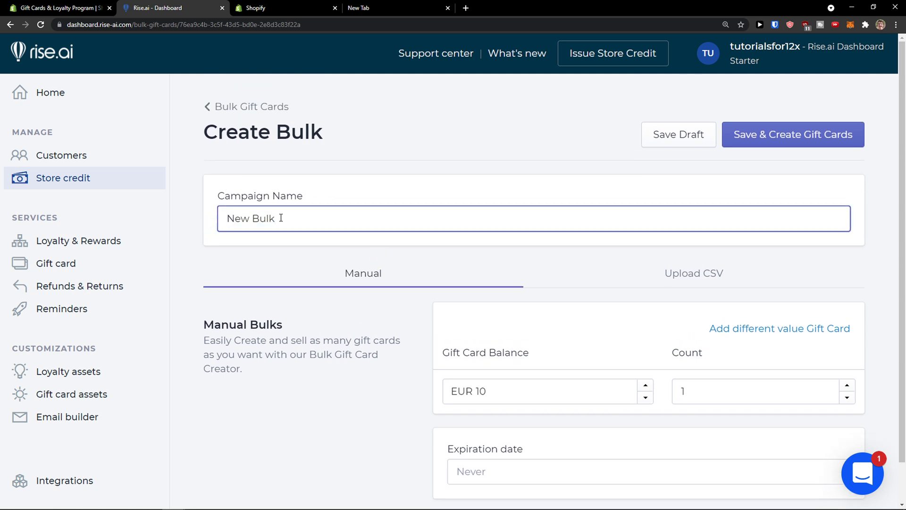
scroll(281, 219, down, 1)
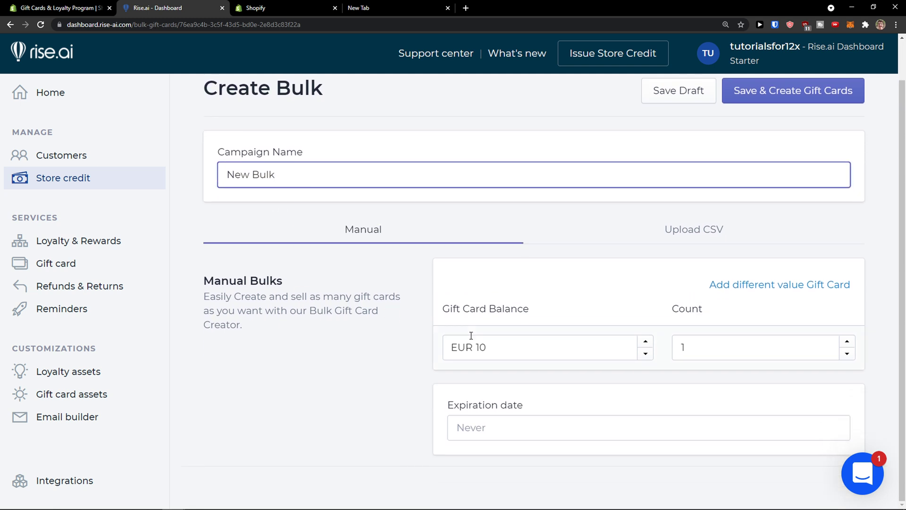
click(450, 348)
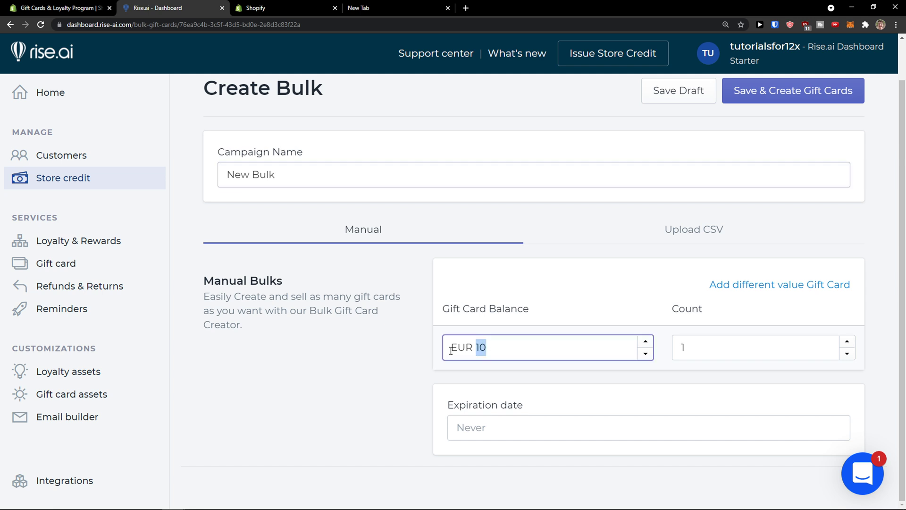
click(848, 341)
click(850, 342)
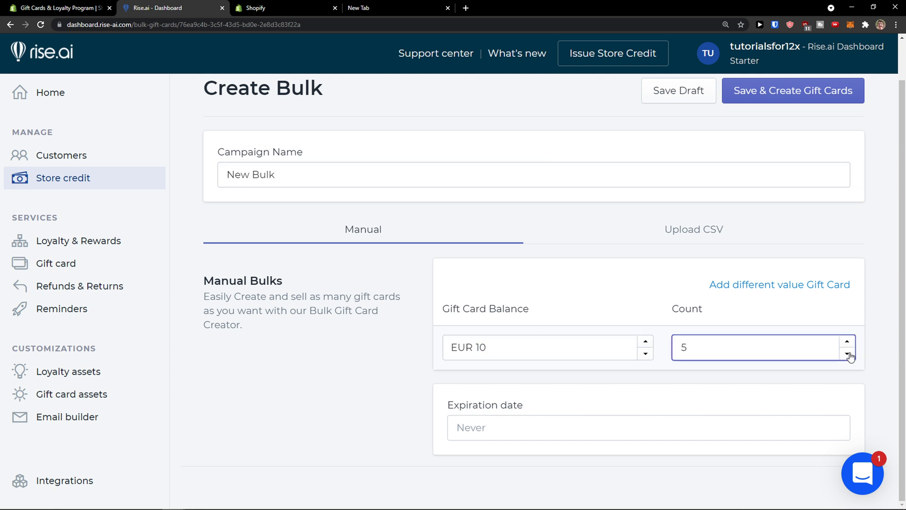
click(642, 421)
click(646, 176)
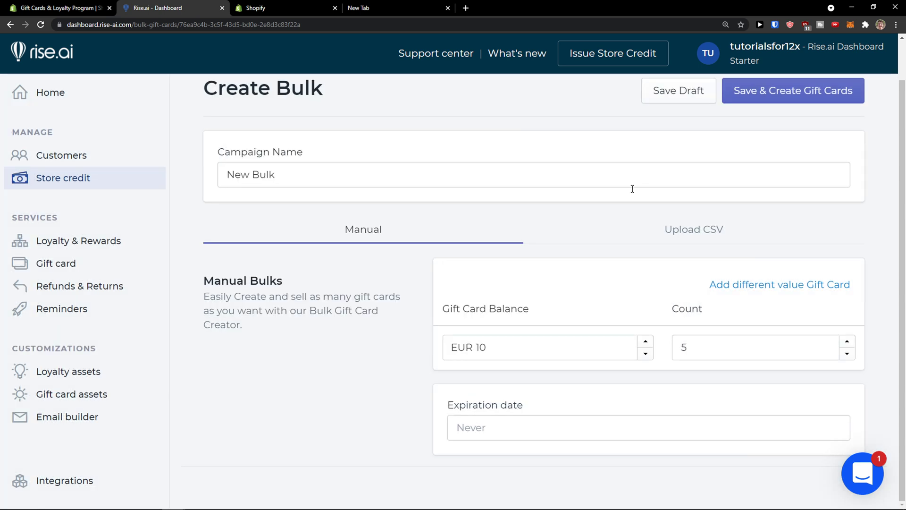
Save and create the gift cards, dismiss the upgrade notice, and open Loyalty & Rewards
scroll(521, 420, up, 1)
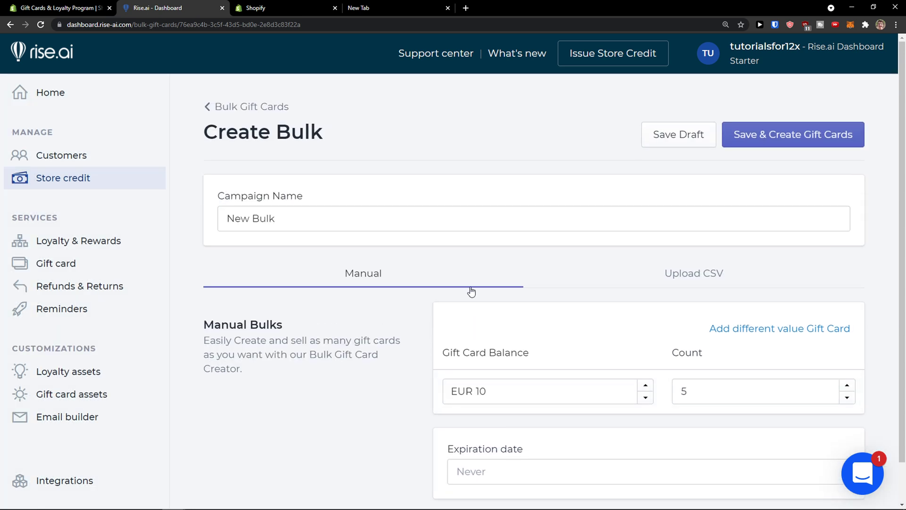
click(783, 142)
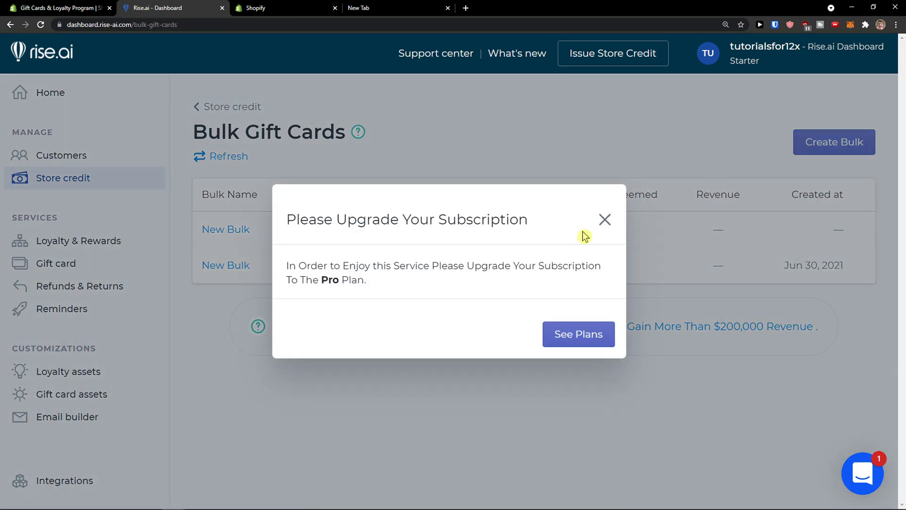
click(605, 220)
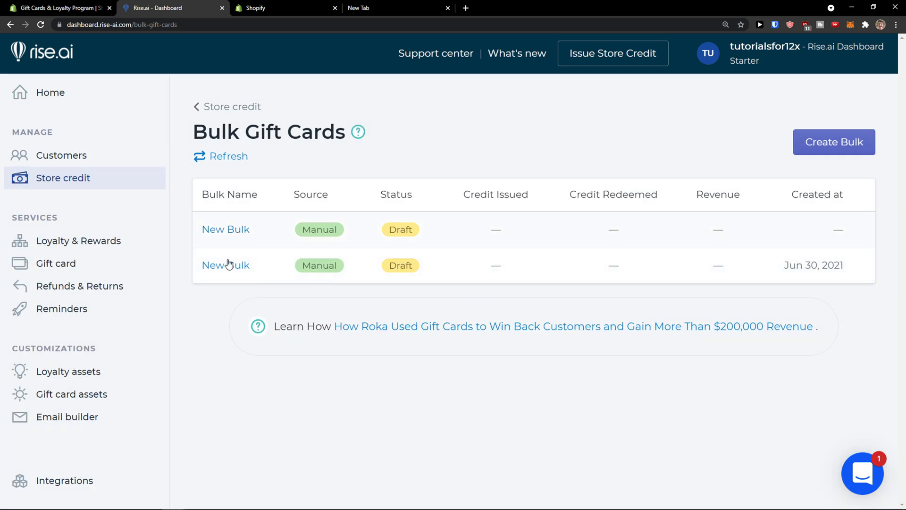
click(110, 244)
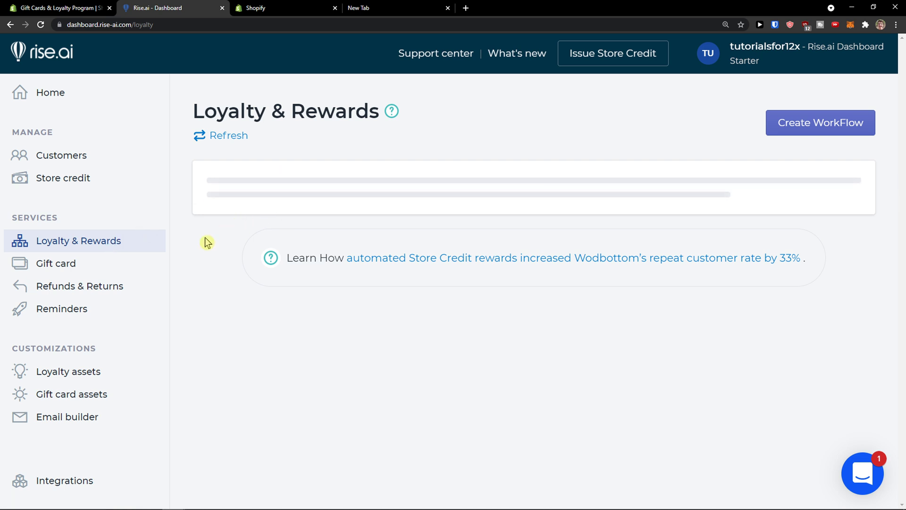
Start a new workflow and open the 'Reward for every purchase' template ($5 credit per $50 spent)
click(807, 131)
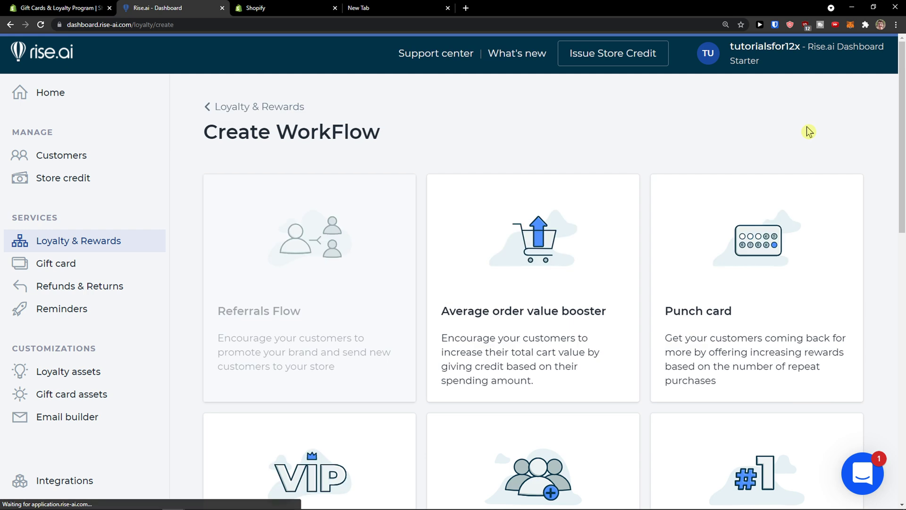
scroll(429, 214, down, 1)
scroll(425, 218, up, 1)
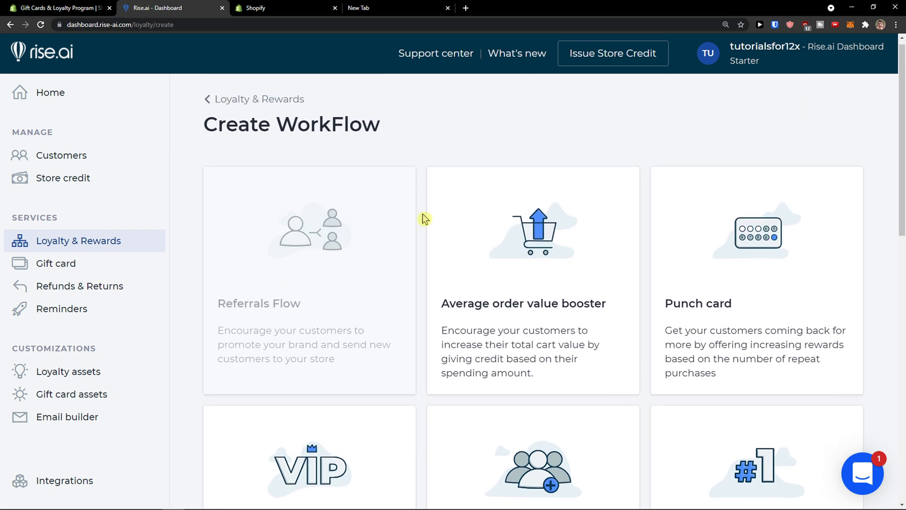
scroll(421, 215, down, 2)
scroll(416, 237, down, 5)
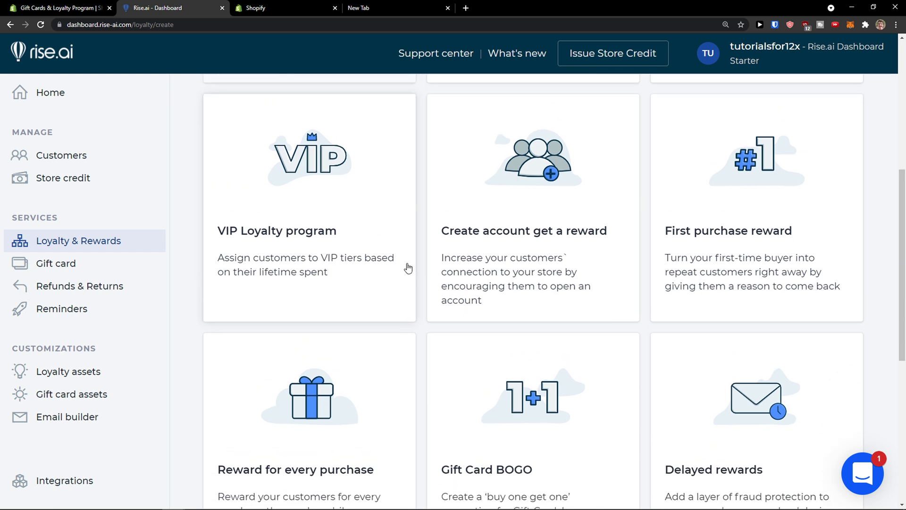
scroll(408, 269, up, 5)
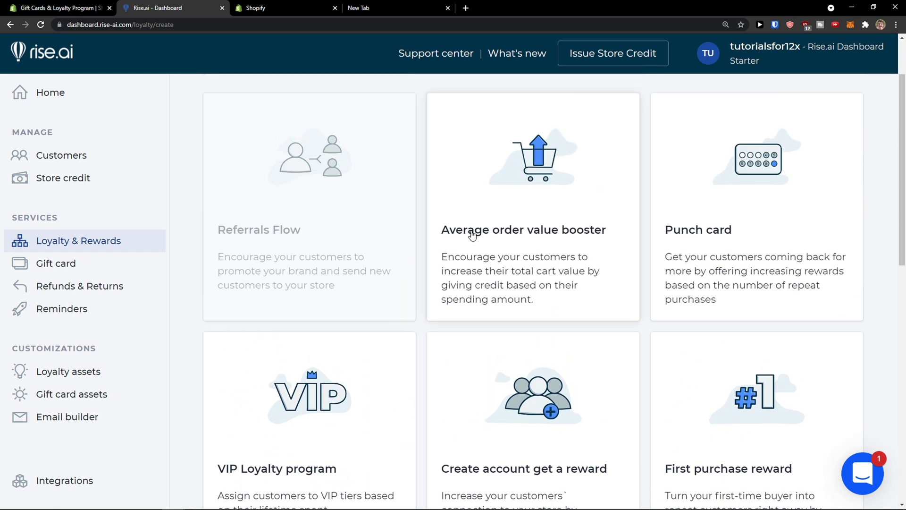
scroll(702, 243, down, 3)
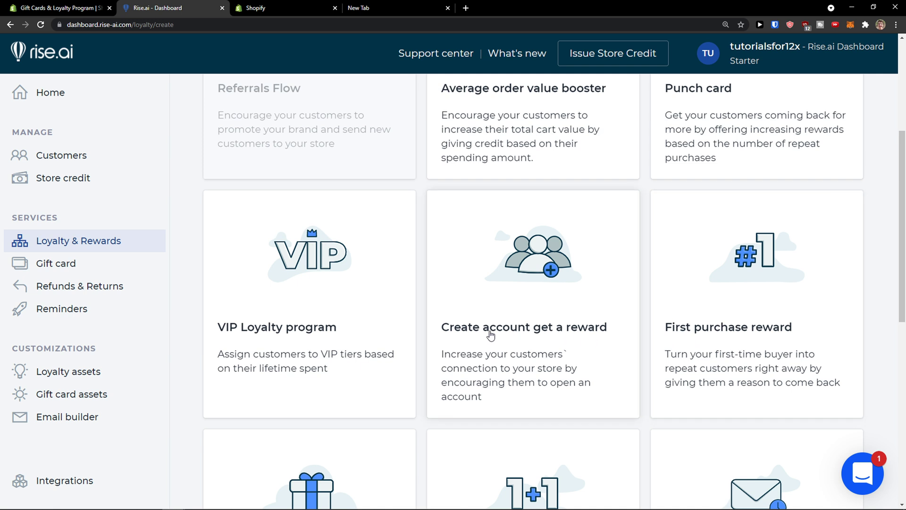
scroll(370, 326, down, 1)
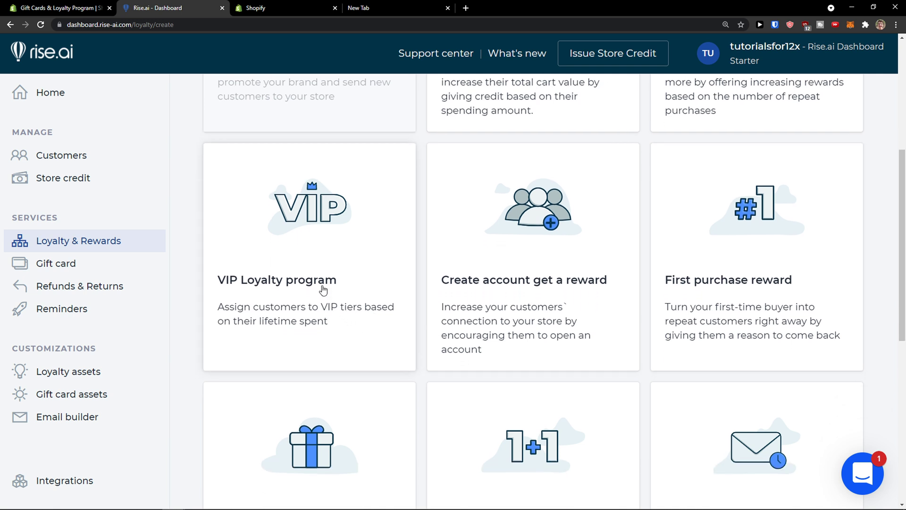
scroll(320, 290, down, 2)
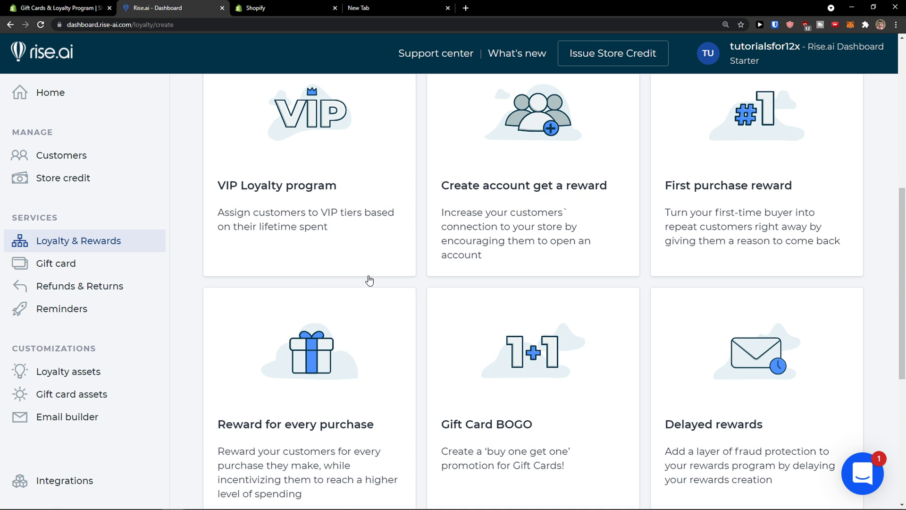
scroll(429, 264, down, 3)
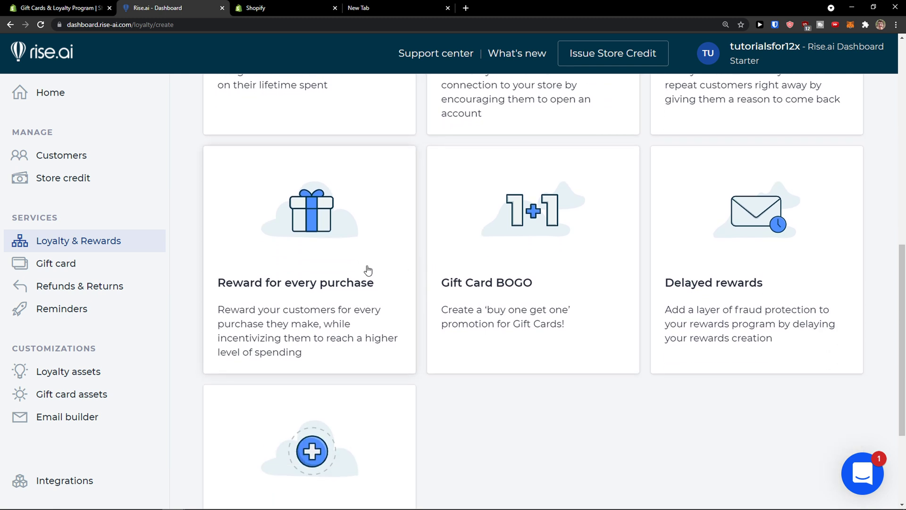
click(310, 246)
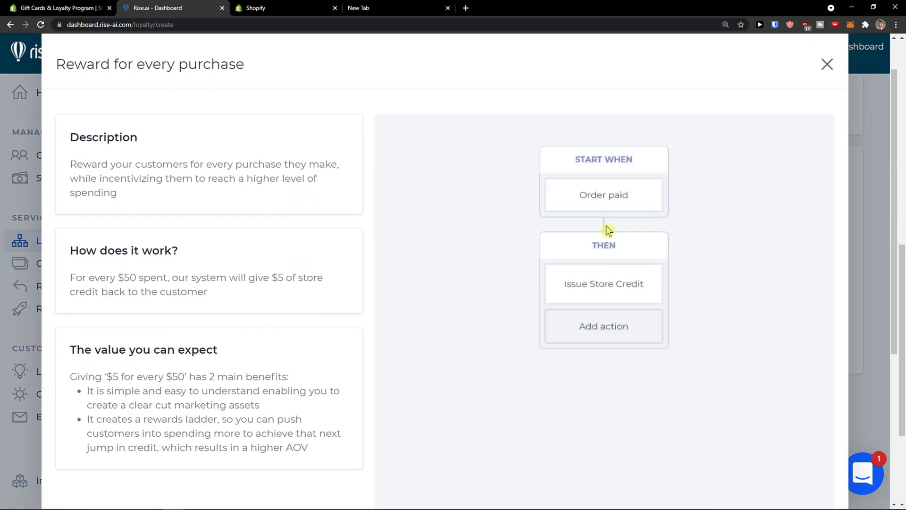
Start customizing the Reward for every purchase workflow template
scroll(588, 296, down, 4)
scroll(585, 298, up, 4)
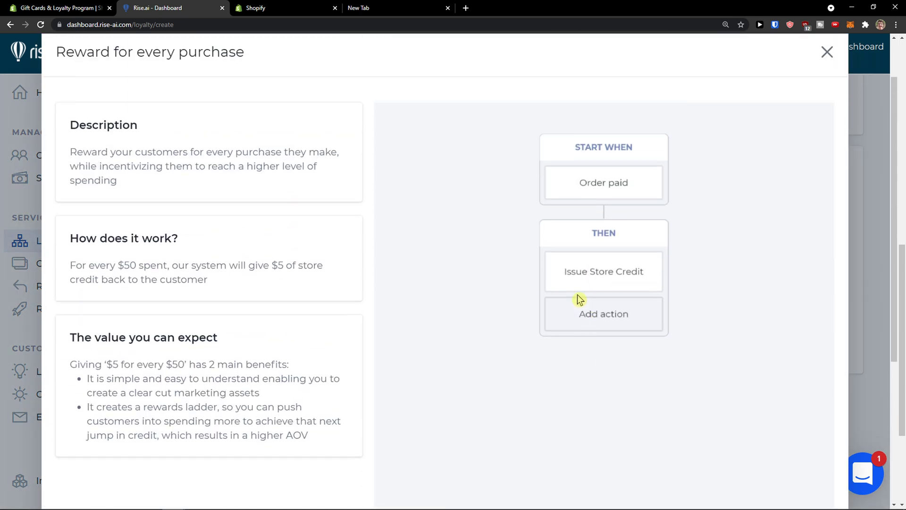
scroll(579, 300, up, 1)
scroll(340, 354, down, 4)
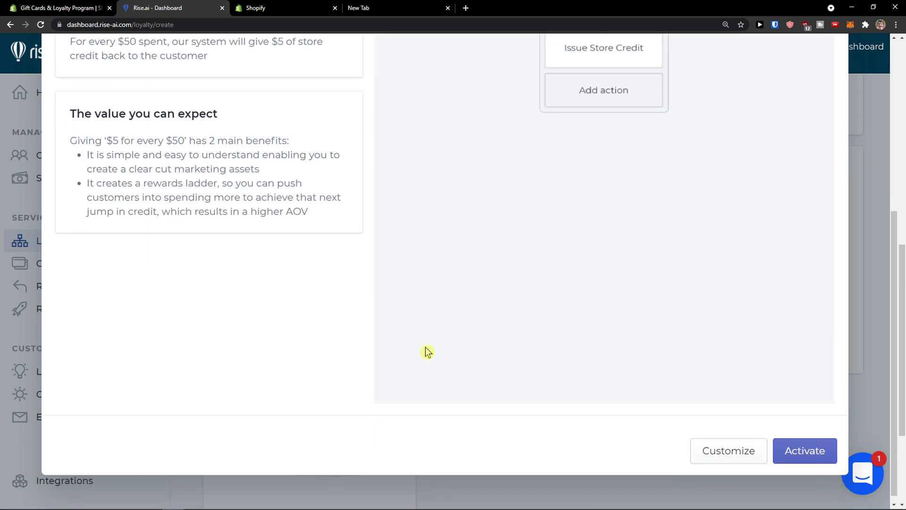
scroll(427, 350, up, 3)
scroll(661, 374, down, 4)
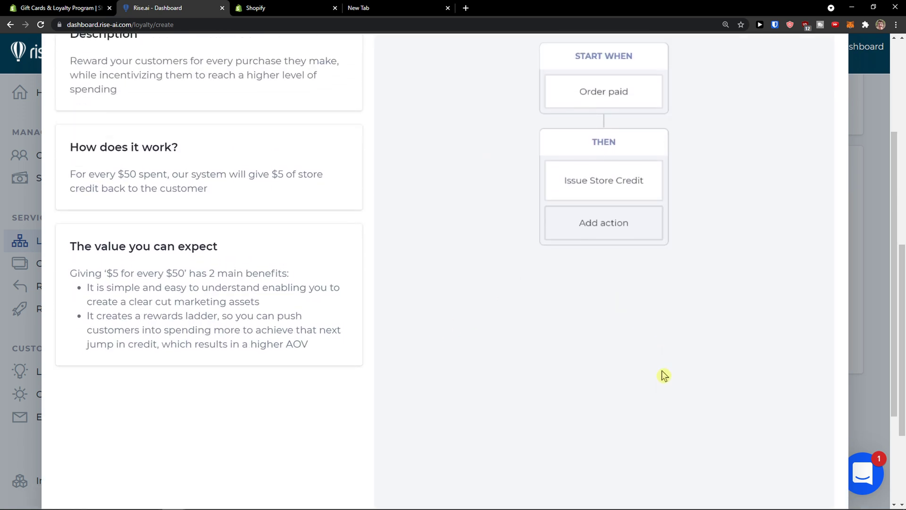
click(724, 453)
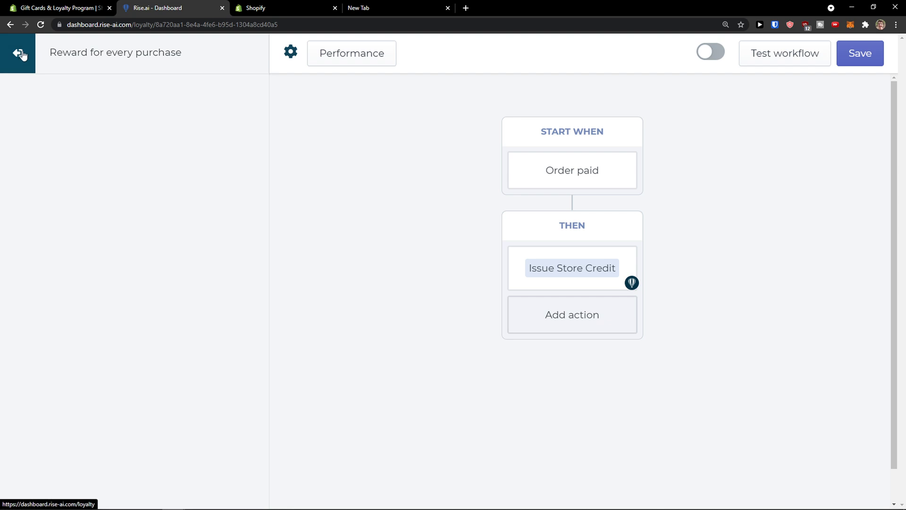
Add an extra action step, delete the empty node, and exit the workflow editor
click(562, 325)
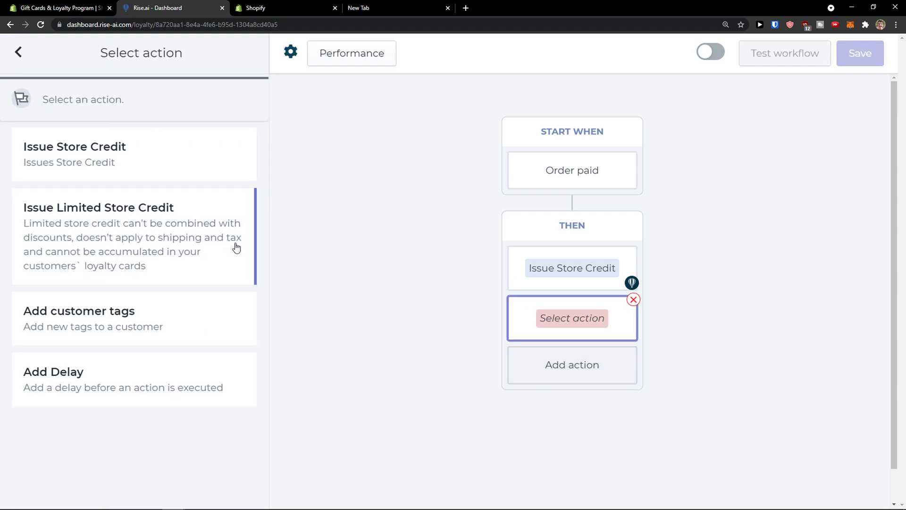
click(634, 299)
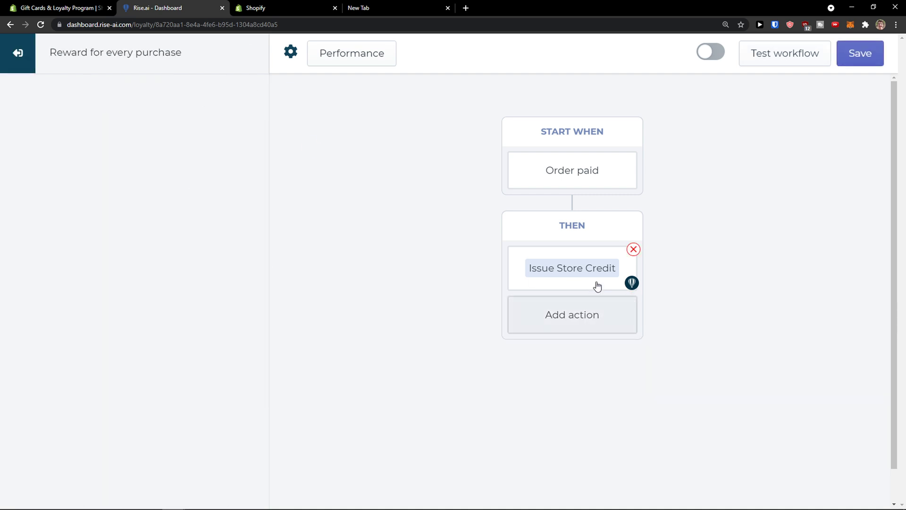
click(24, 60)
Discard the edits and try activating Reward for every purchase, which requires the Pro plan
click(325, 332)
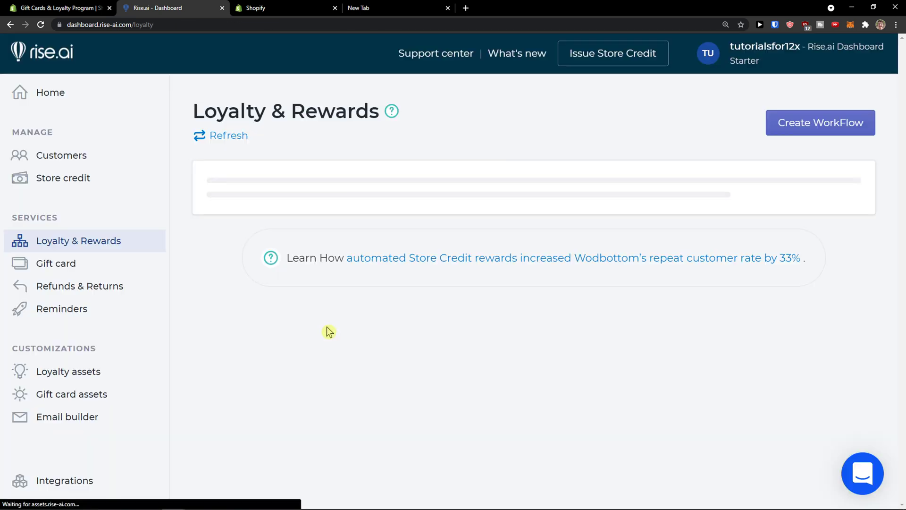
click(820, 122)
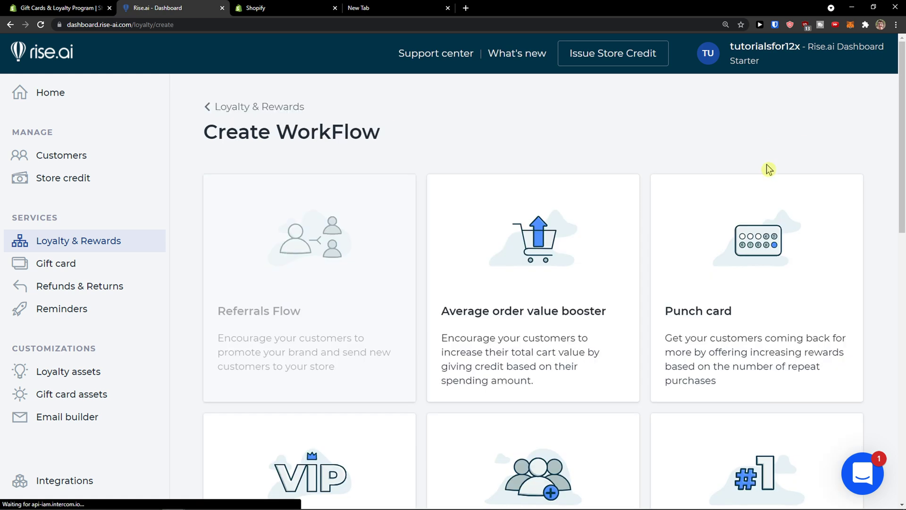
scroll(550, 294, down, 10)
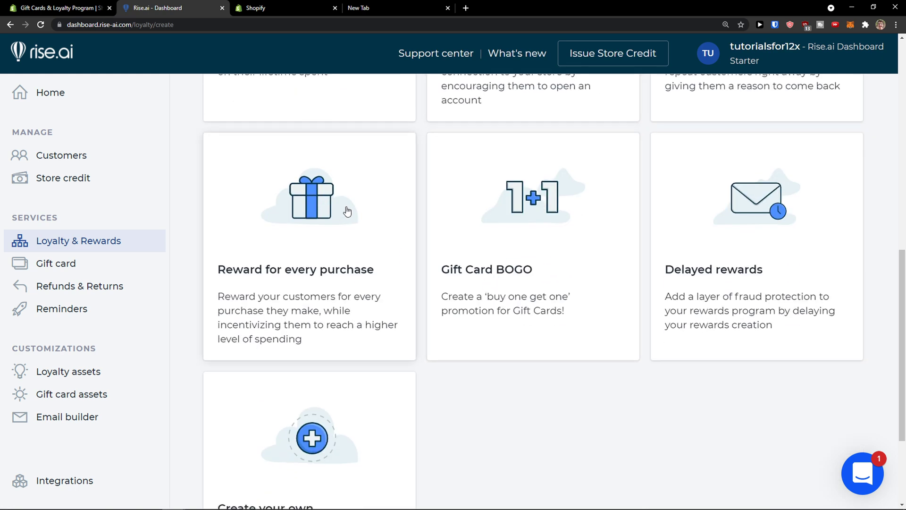
click(354, 212)
scroll(757, 366, down, 4)
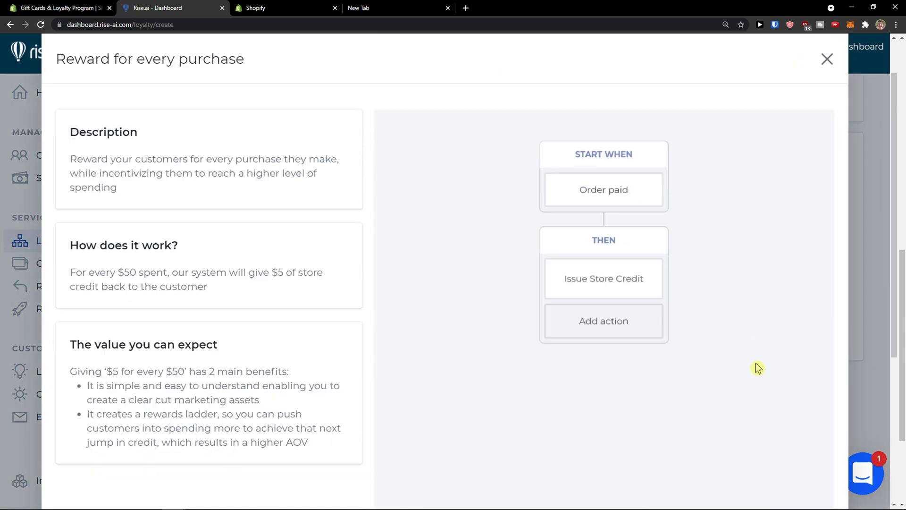
click(795, 486)
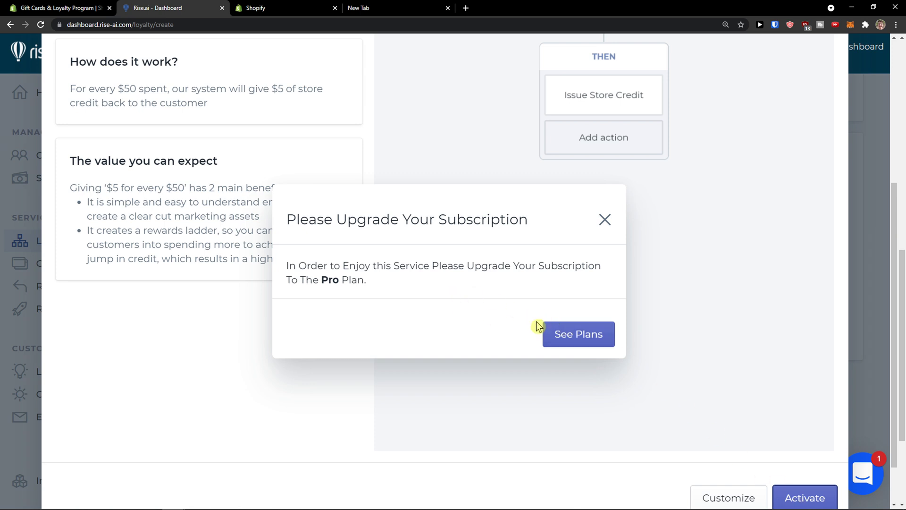
Dismiss the upgrade notice and template details, then go to the Gift card settings page
click(605, 219)
scroll(591, 284, up, 5)
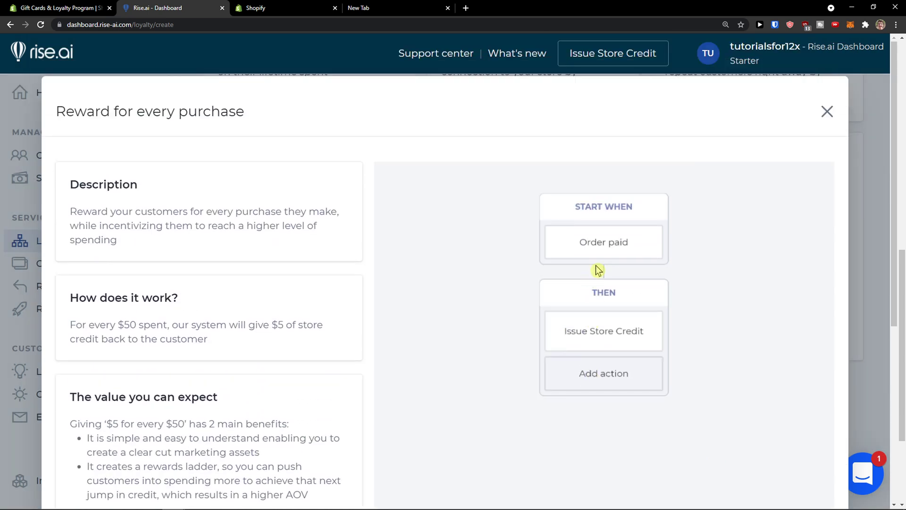
click(831, 117)
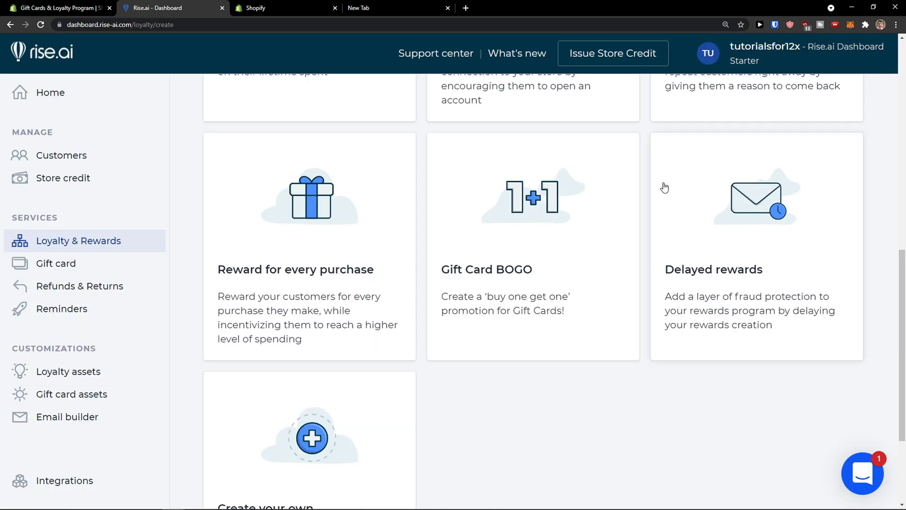
click(112, 268)
scroll(208, 259, down, 1)
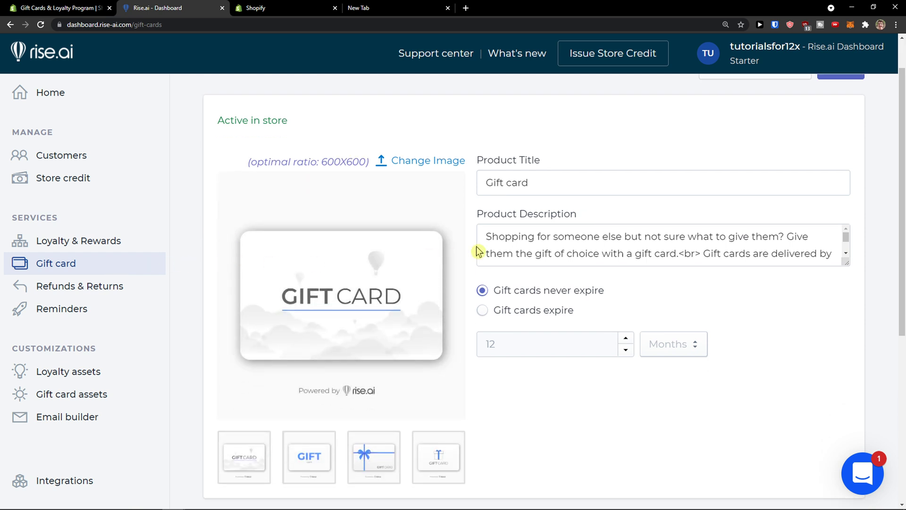
Preview the plain, ribbon and balloon designs, then choose the gift-box image for the gift card
scroll(484, 244, down, 2)
scroll(478, 253, up, 2)
scroll(468, 261, down, 1)
click(305, 428)
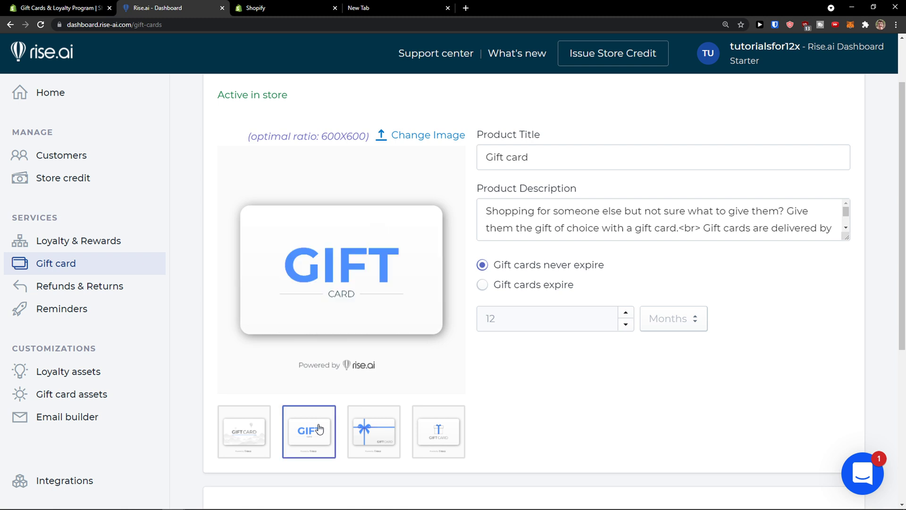
click(365, 430)
click(250, 430)
scroll(359, 406, up, 2)
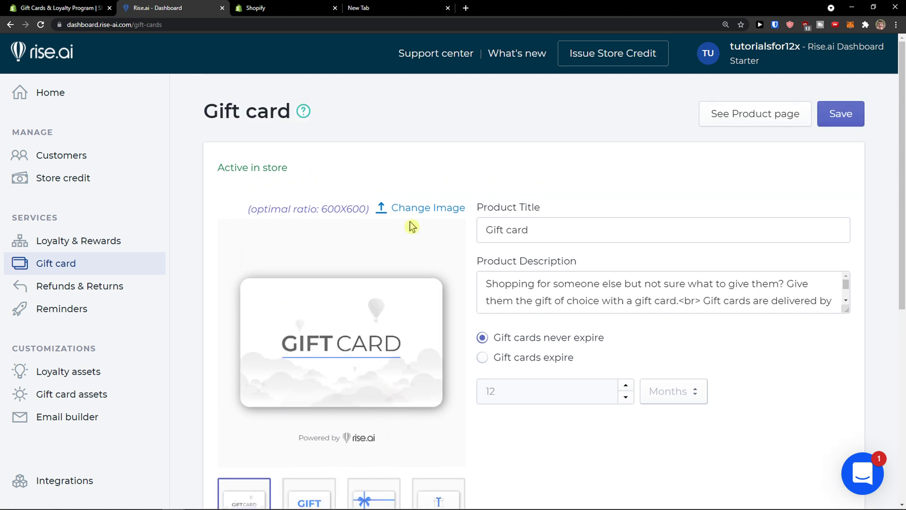
scroll(407, 269, down, 1)
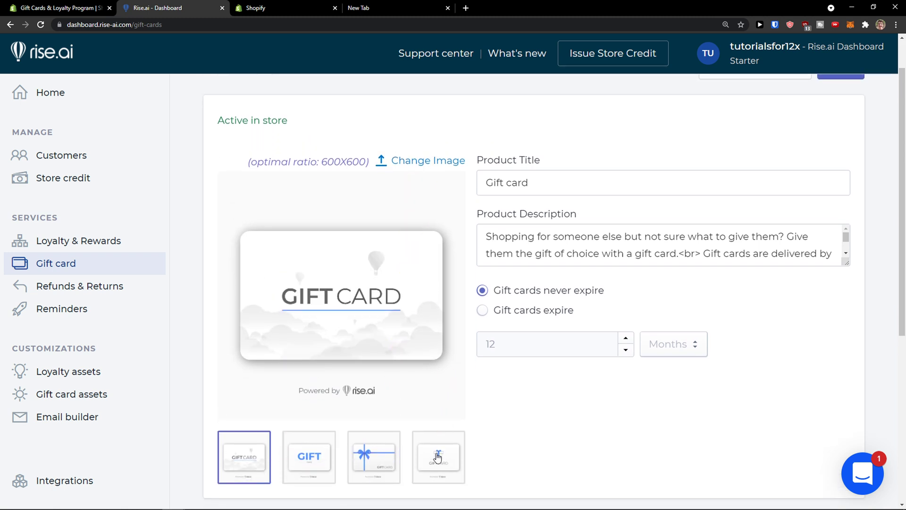
click(437, 457)
scroll(557, 378, up, 1)
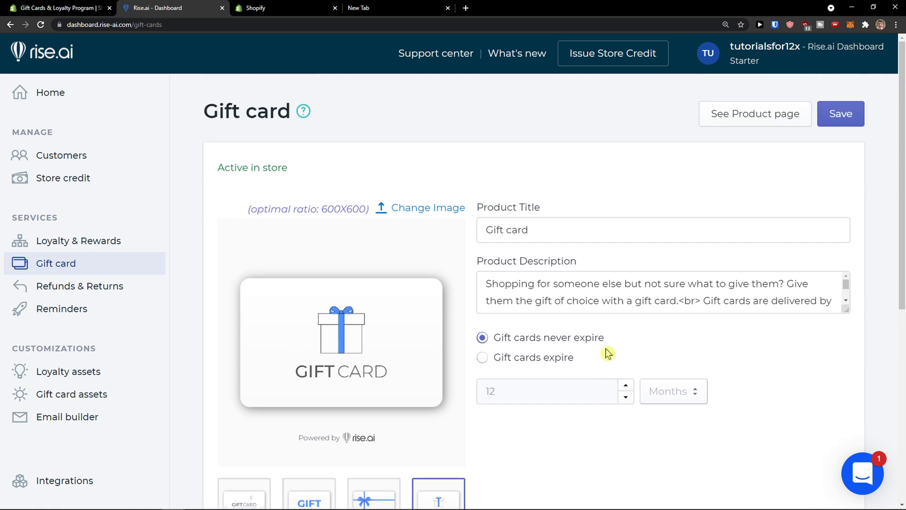
View the €50,00 Gift card product page on the Shopify storefront, then return to Refunds & Returns
click(712, 116)
click(283, 8)
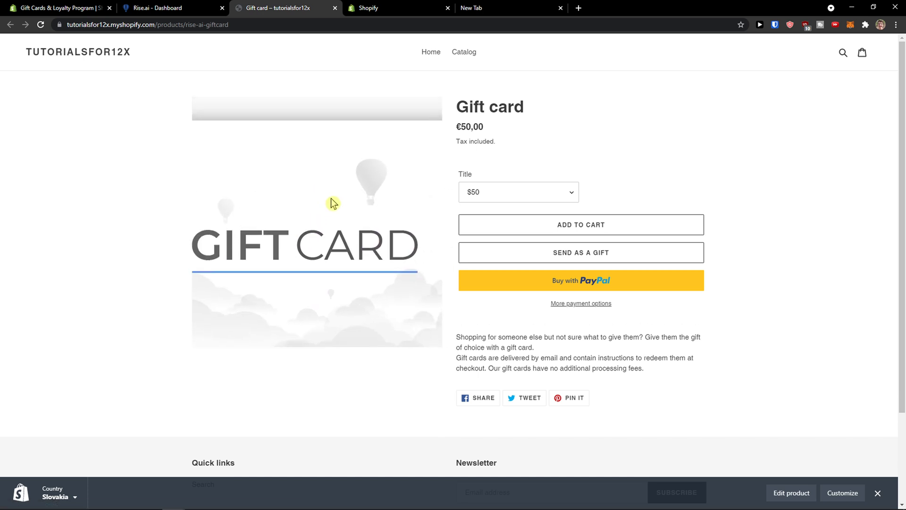
click(140, 6)
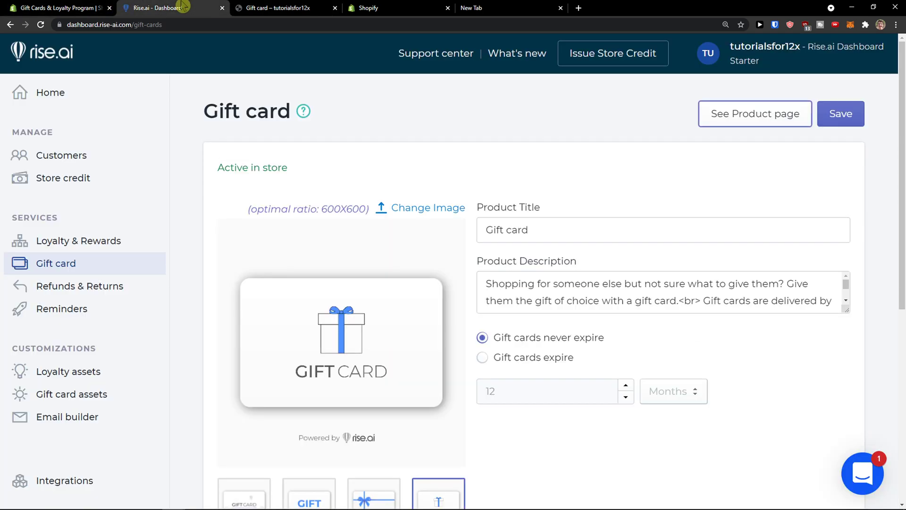
click(106, 287)
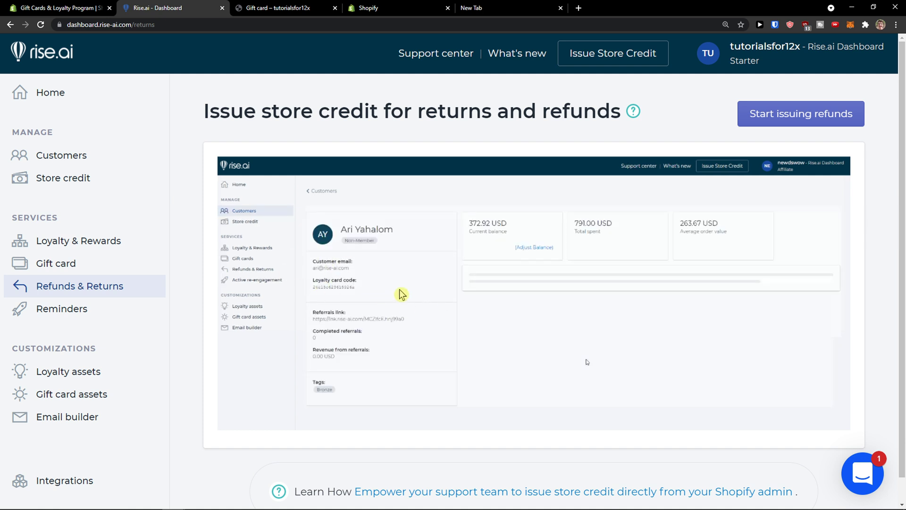
Go to the Reminders section with its unused store credit reminder flow
click(89, 308)
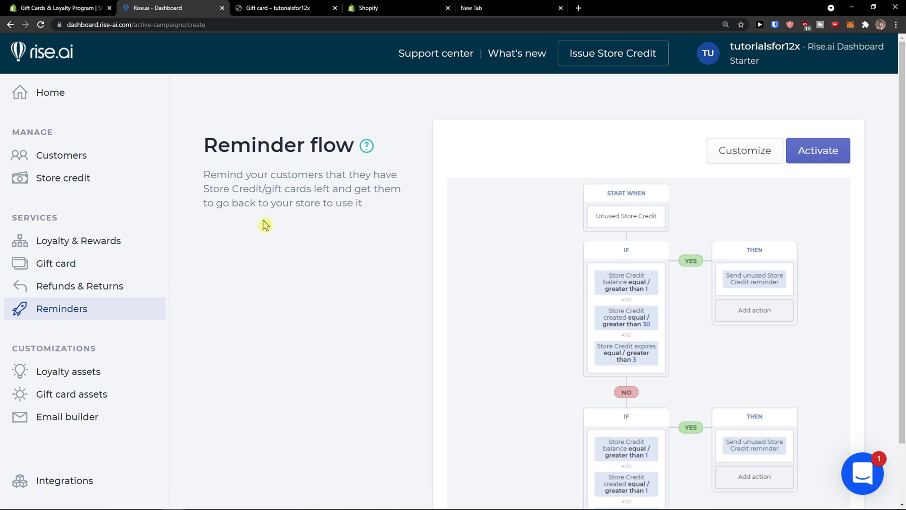
Read through the Reminder flow description and its Unused Store Credit diagram
drag(227, 175, 383, 208)
scroll(360, 243, down, 2)
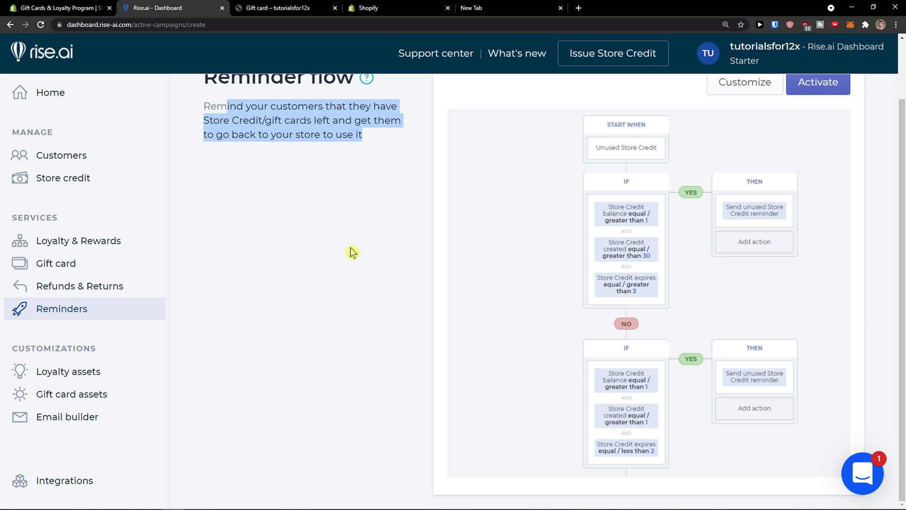
scroll(608, 239, up, 1)
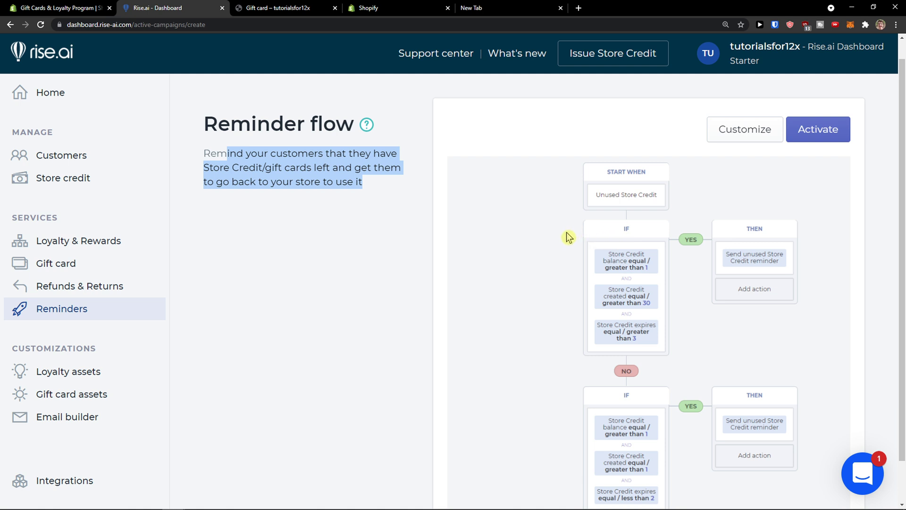
scroll(568, 237, down, 1)
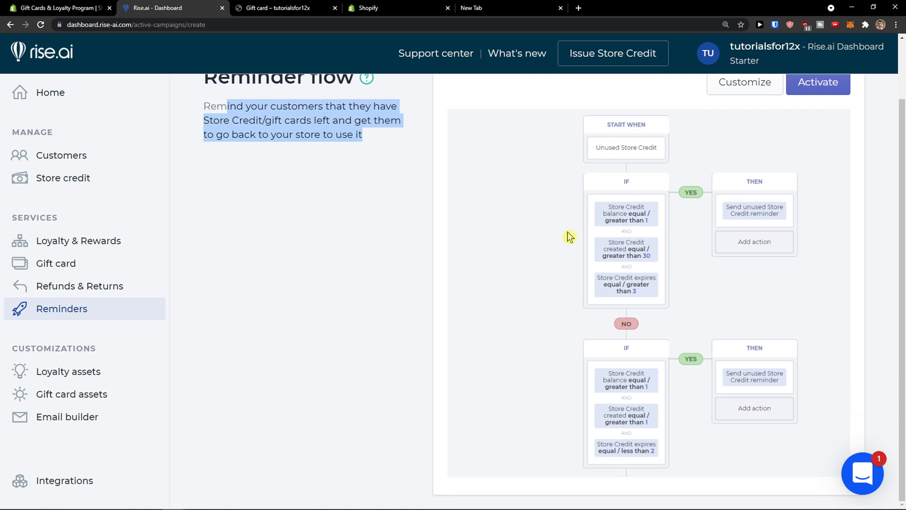
scroll(573, 233, up, 1)
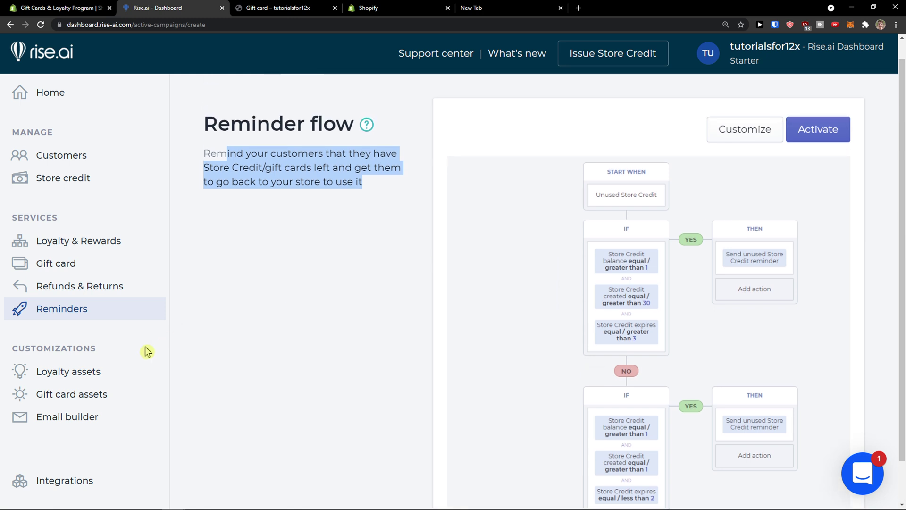
click(95, 375)
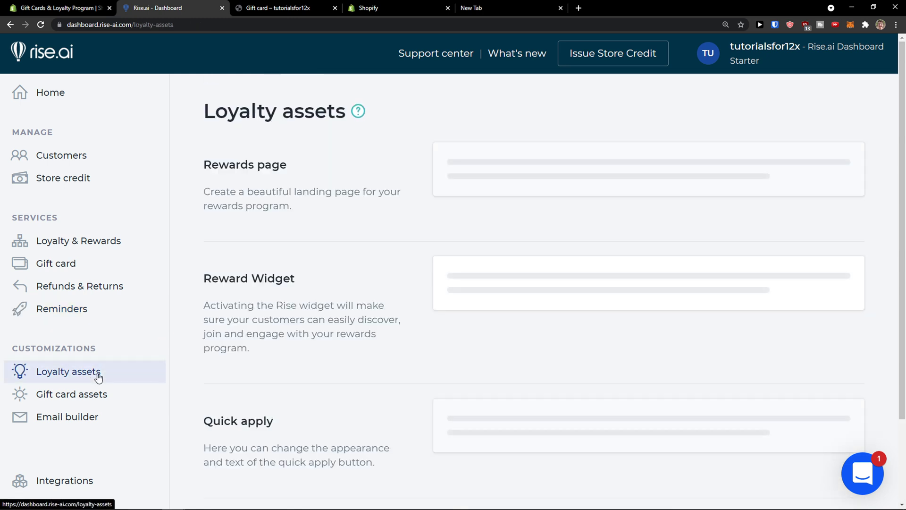
middle_click(323, 289)
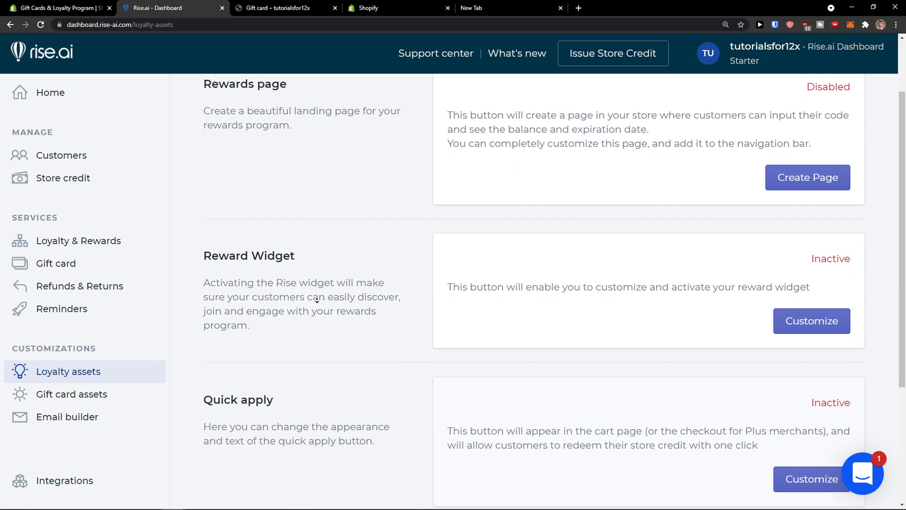
click(303, 310)
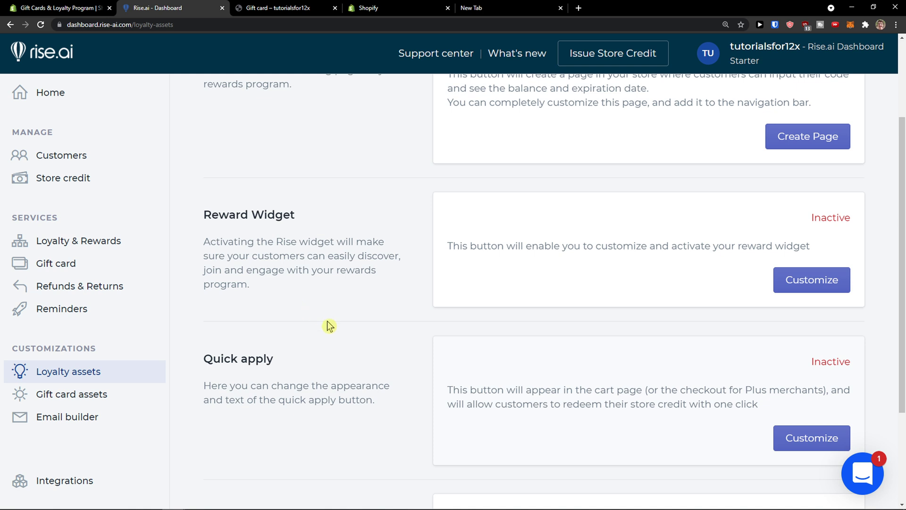
scroll(330, 326, down, 2)
scroll(328, 328, up, 5)
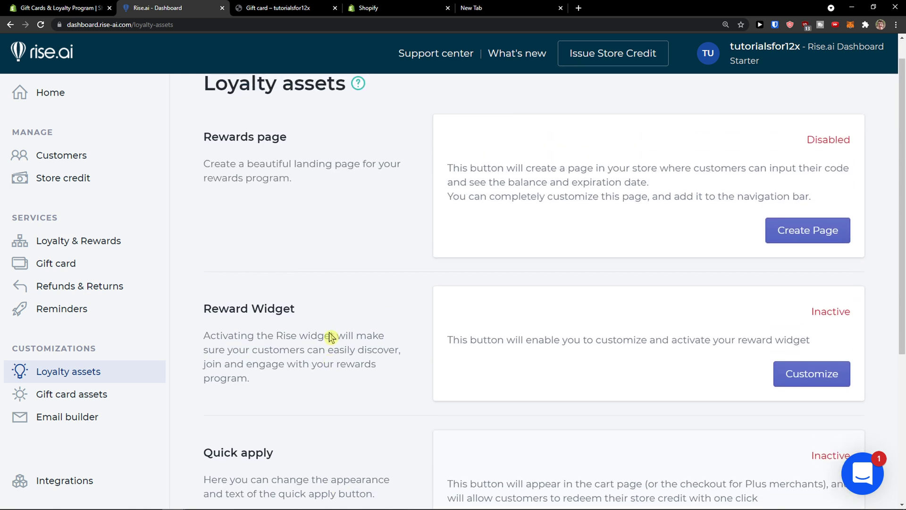
scroll(329, 333, up, 1)
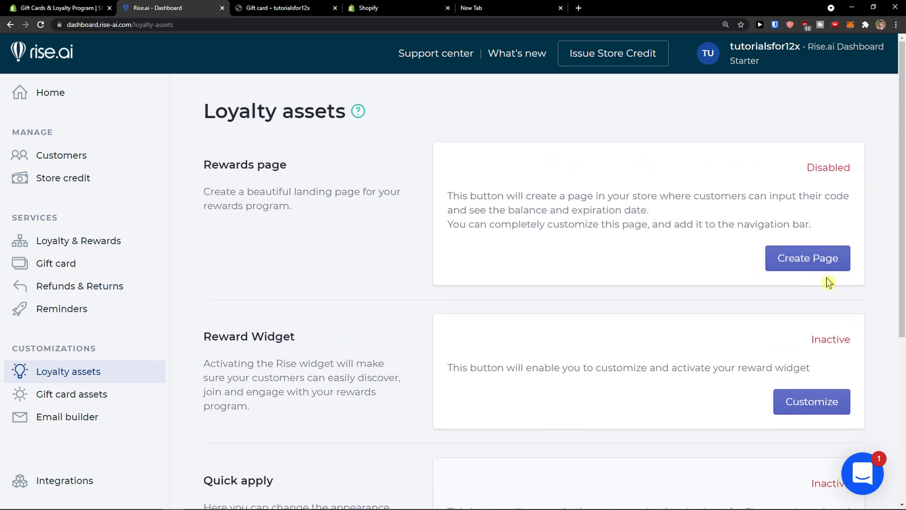
click(808, 267)
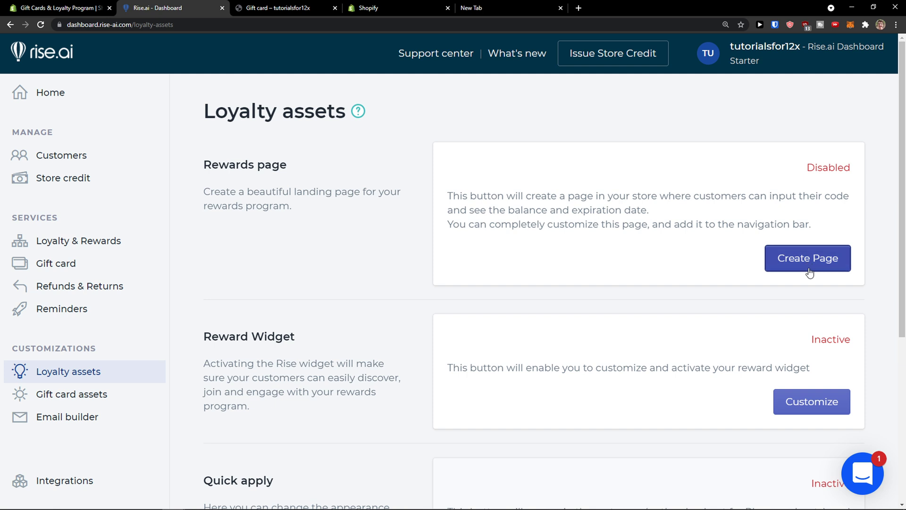
click(803, 402)
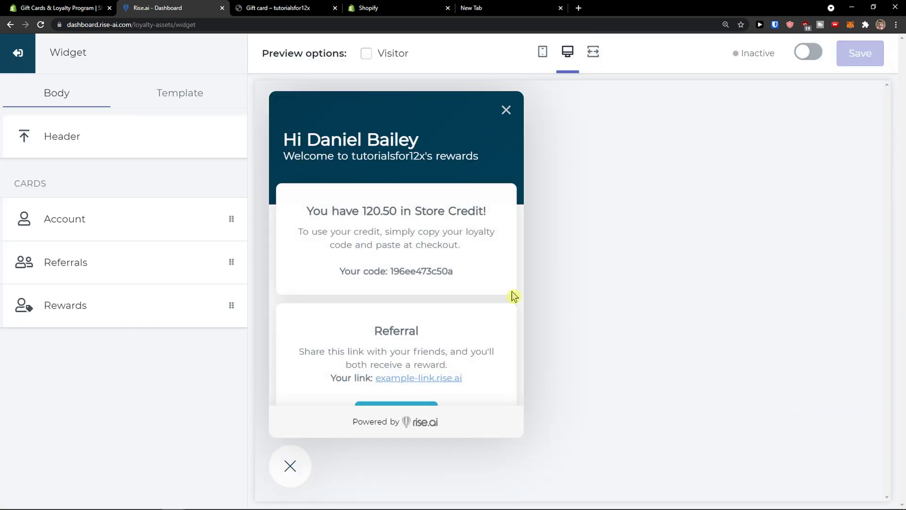
scroll(412, 263, down, 3)
scroll(402, 245, up, 3)
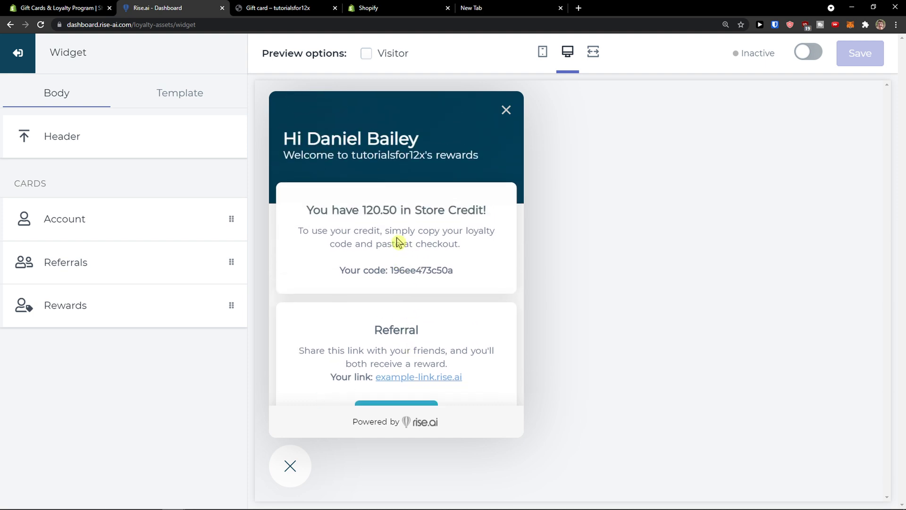
scroll(397, 241, down, 3)
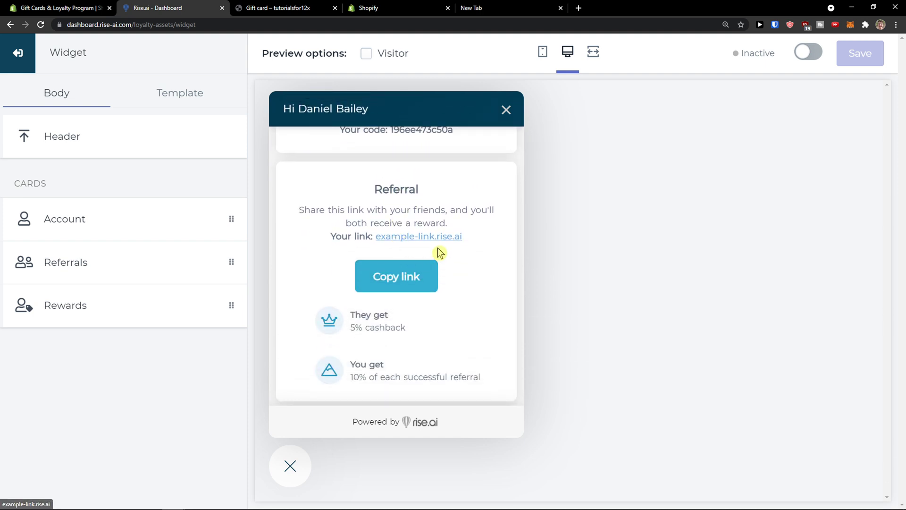
scroll(321, 211, down, 1)
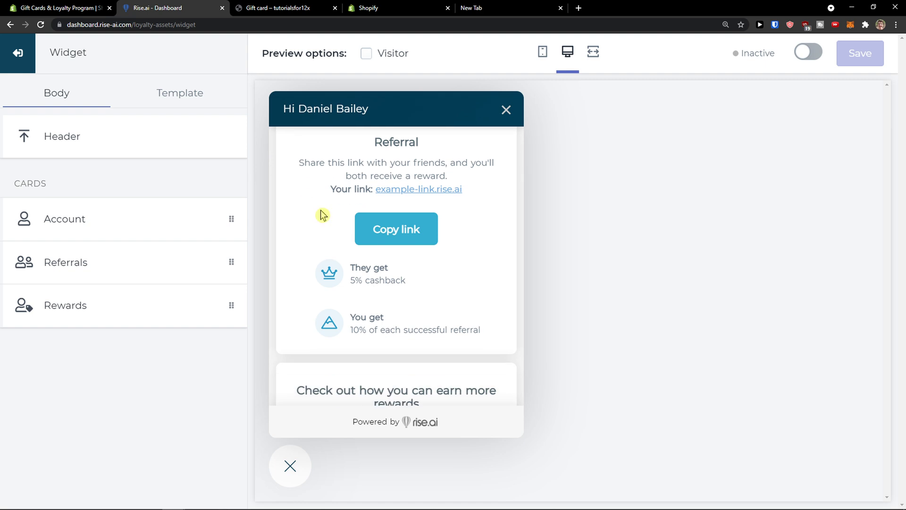
scroll(347, 213, down, 1)
scroll(344, 207, up, 2)
scroll(338, 206, down, 1)
scroll(339, 207, down, 4)
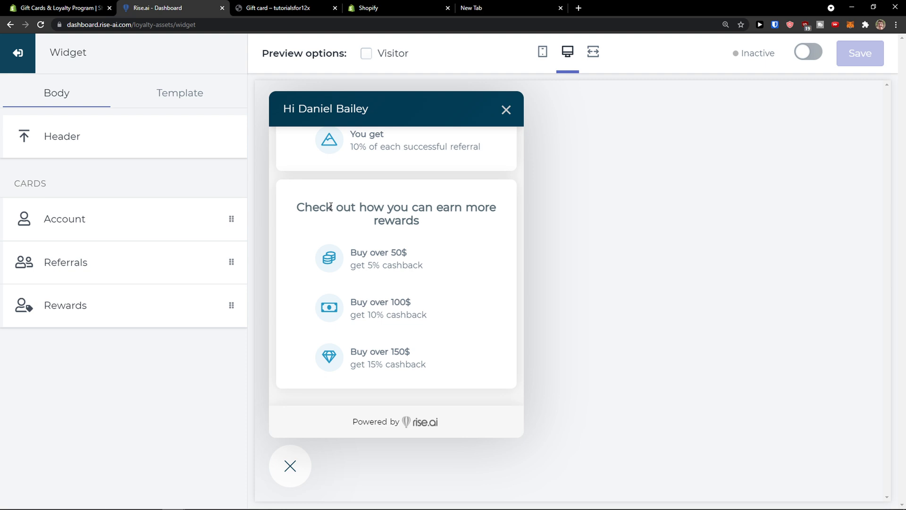
scroll(322, 257, up, 7)
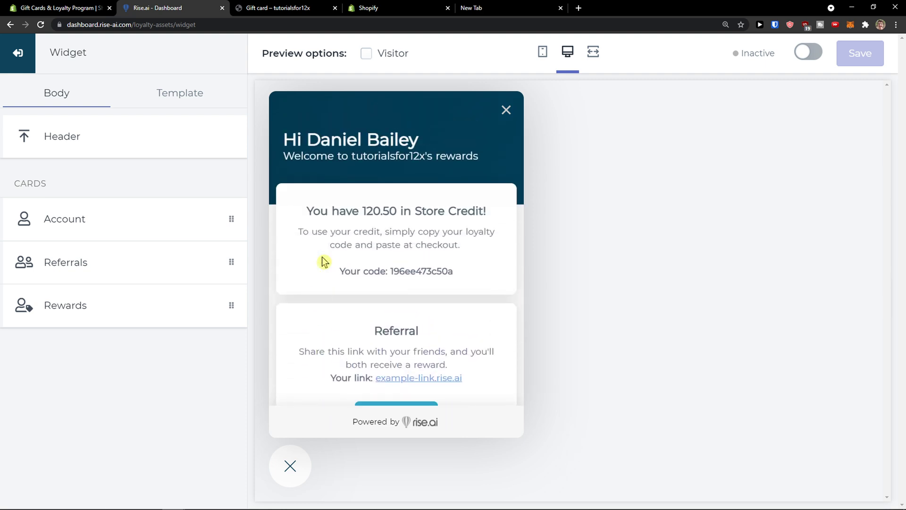
click(99, 254)
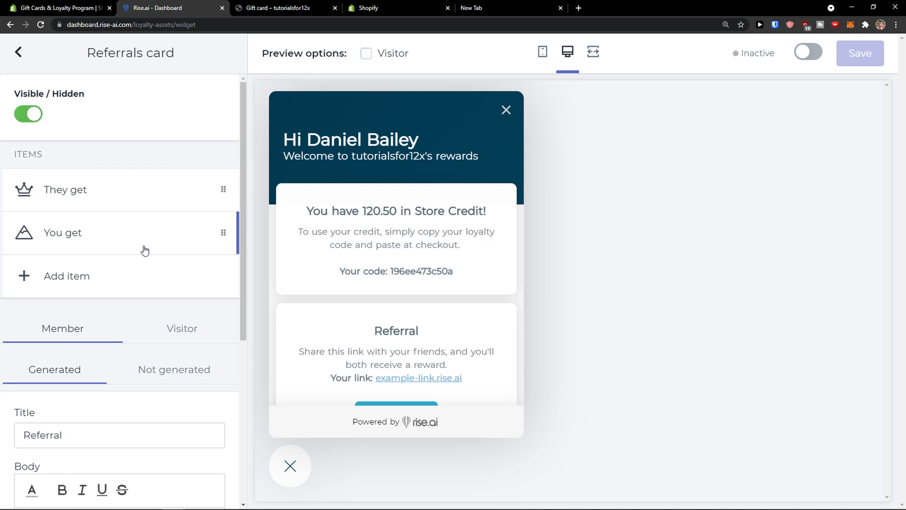
scroll(144, 250, down, 3)
scroll(132, 243, up, 3)
click(19, 53)
Leave the Loyalty assets widget editor and start customizing the gift card Pop-up
click(21, 56)
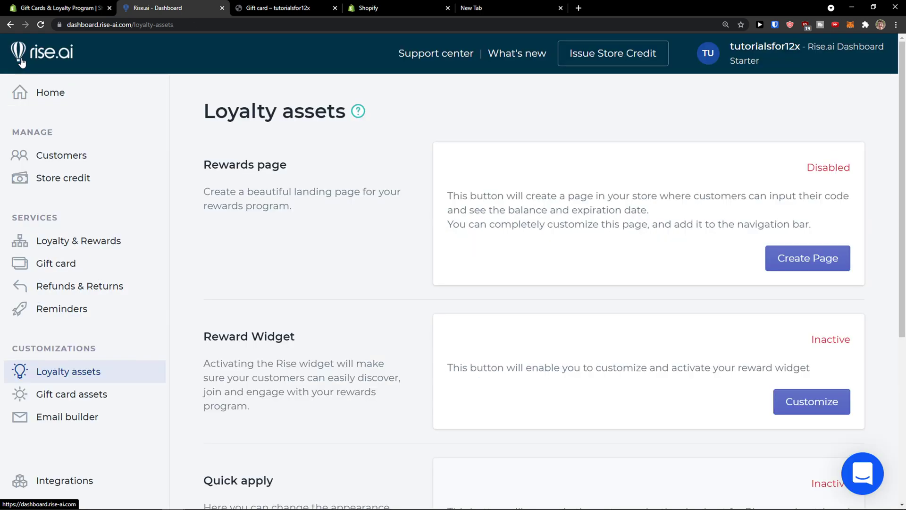
click(110, 393)
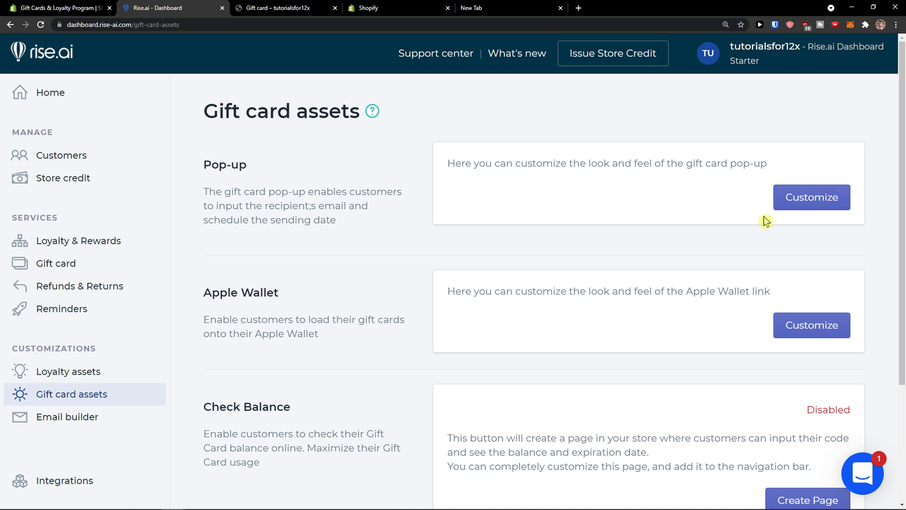
click(800, 208)
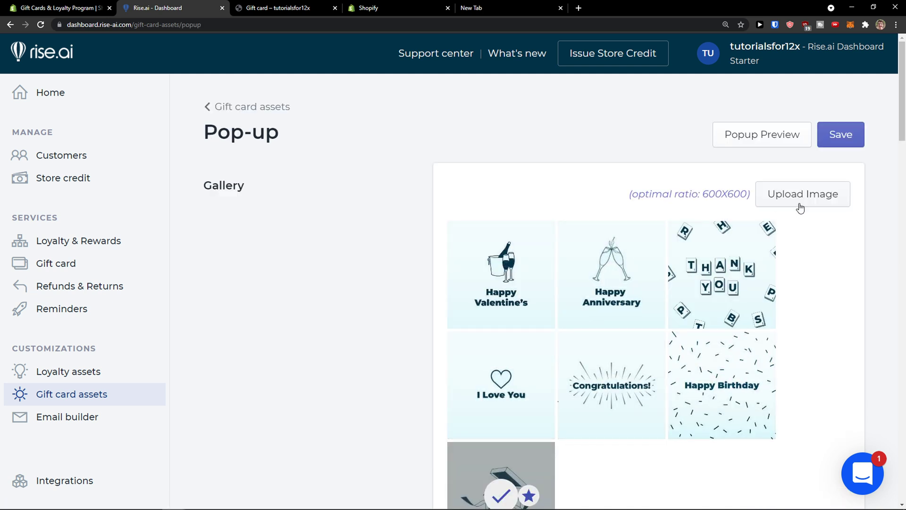
Review the pop-up's image gallery, colours, fonts and language texts, then save the customization
scroll(512, 272, down, 2)
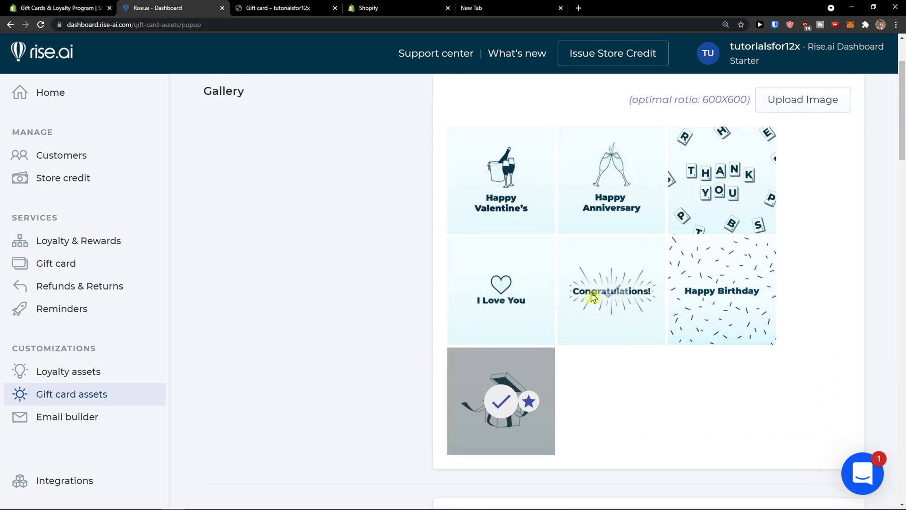
scroll(591, 293, up, 2)
scroll(710, 303, down, 4)
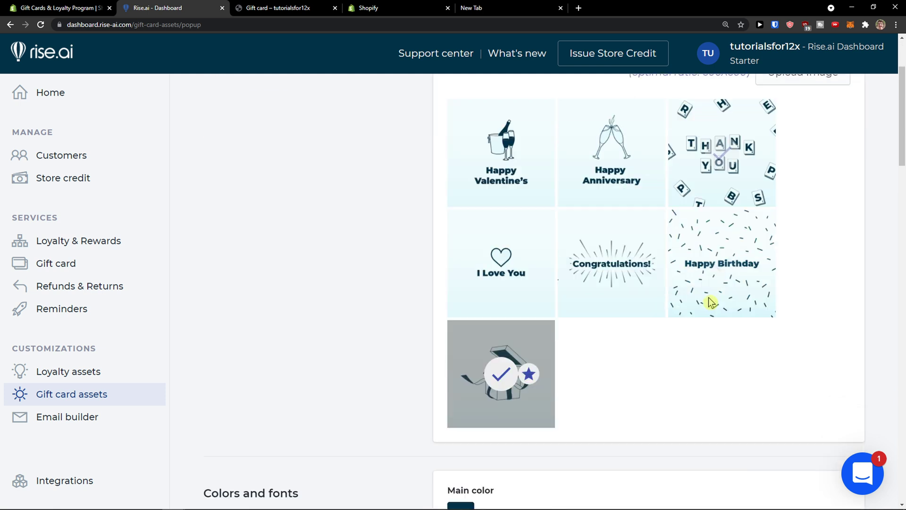
scroll(536, 350, down, 8)
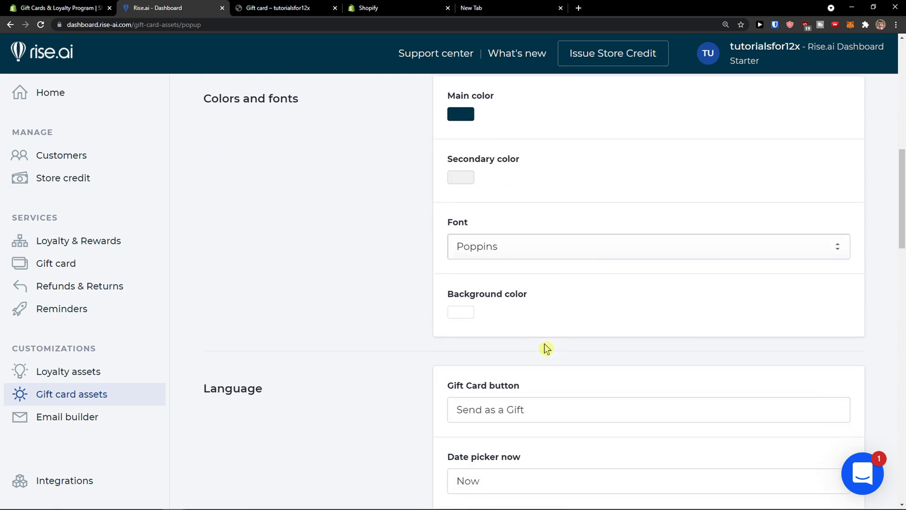
scroll(561, 340, down, 3)
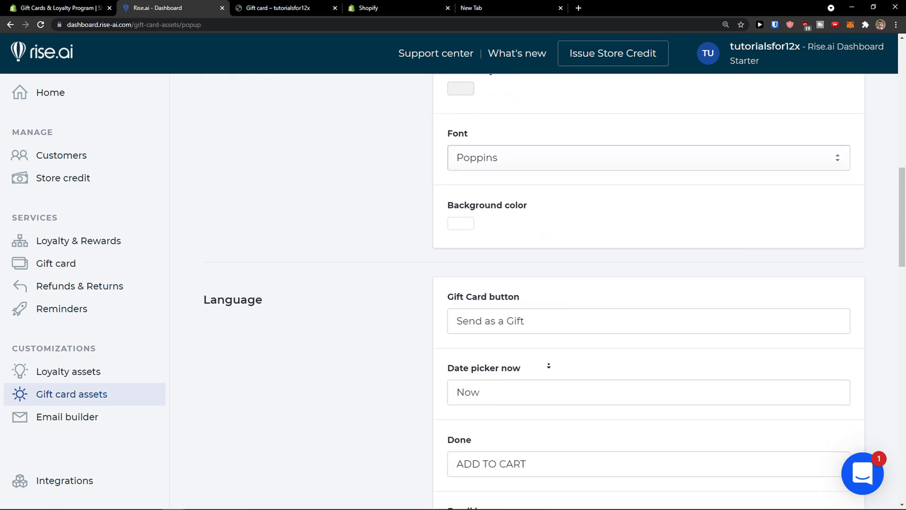
scroll(609, 370, down, 7)
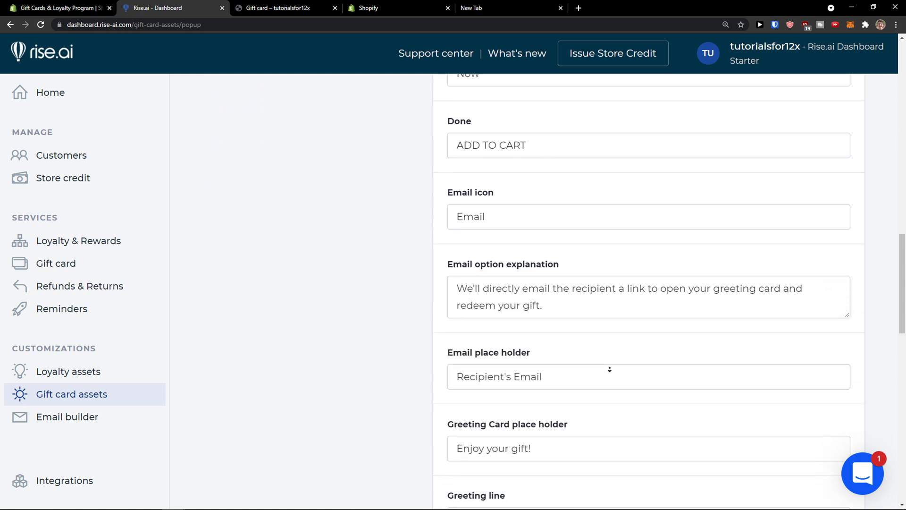
scroll(609, 371, down, 7)
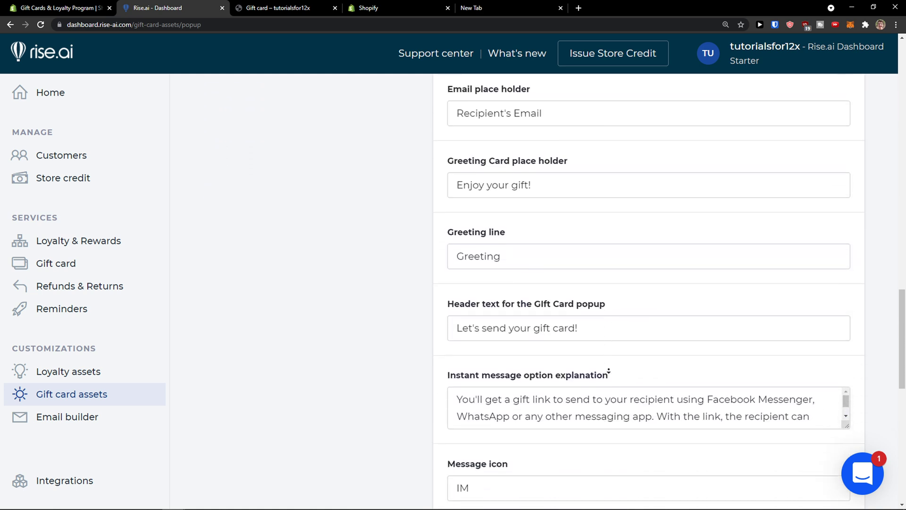
scroll(602, 390, down, 7)
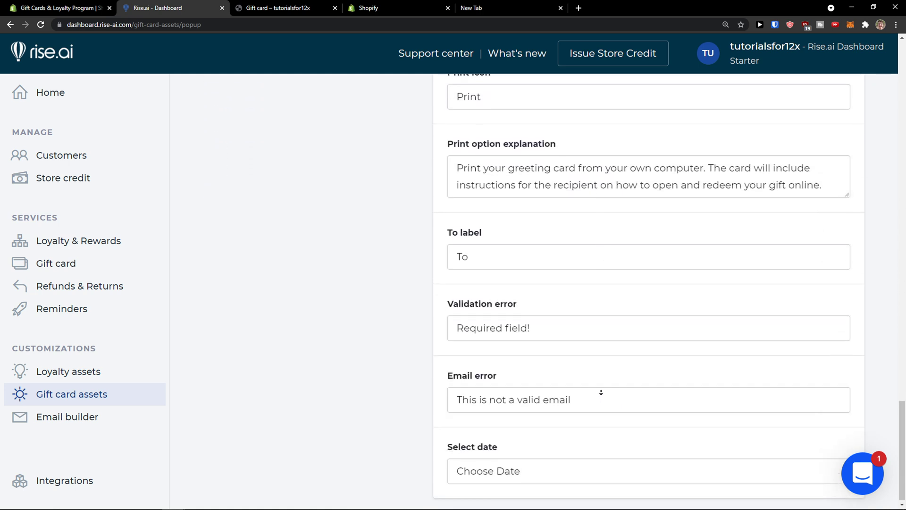
scroll(537, 255, up, 1)
scroll(537, 256, up, 20)
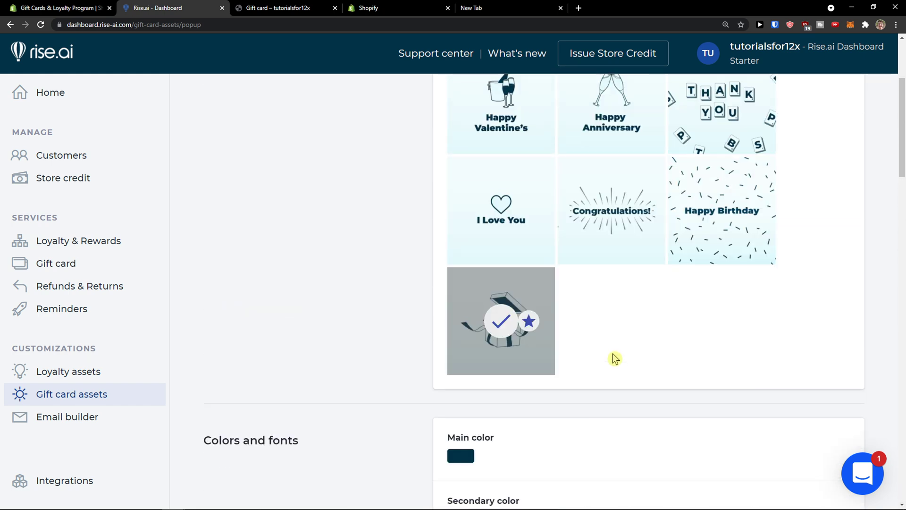
click(854, 142)
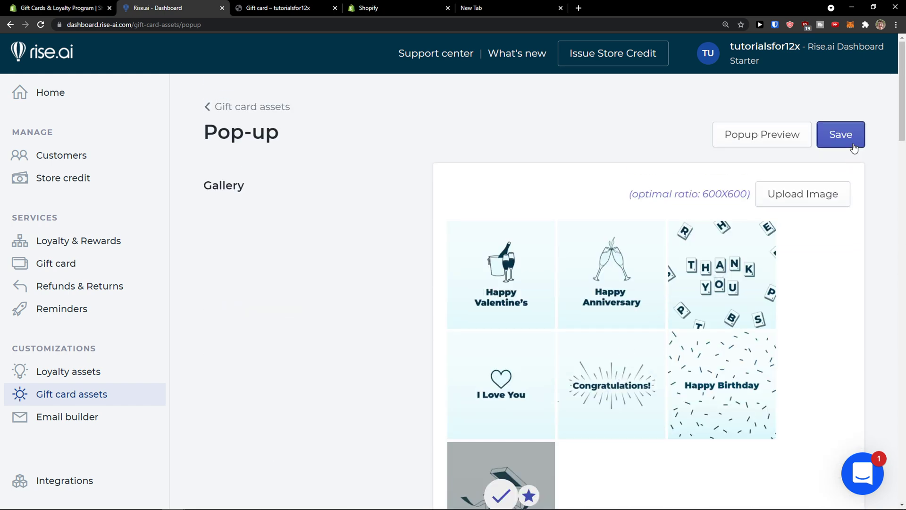
click(97, 422)
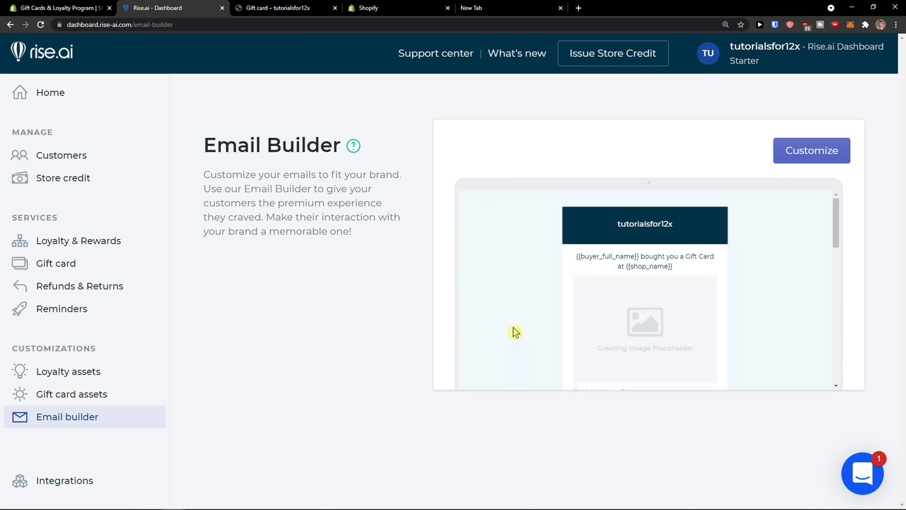
Scroll the gift card email preview down to its expiration date line and back
scroll(586, 320, down, 2)
scroll(586, 320, down, 6)
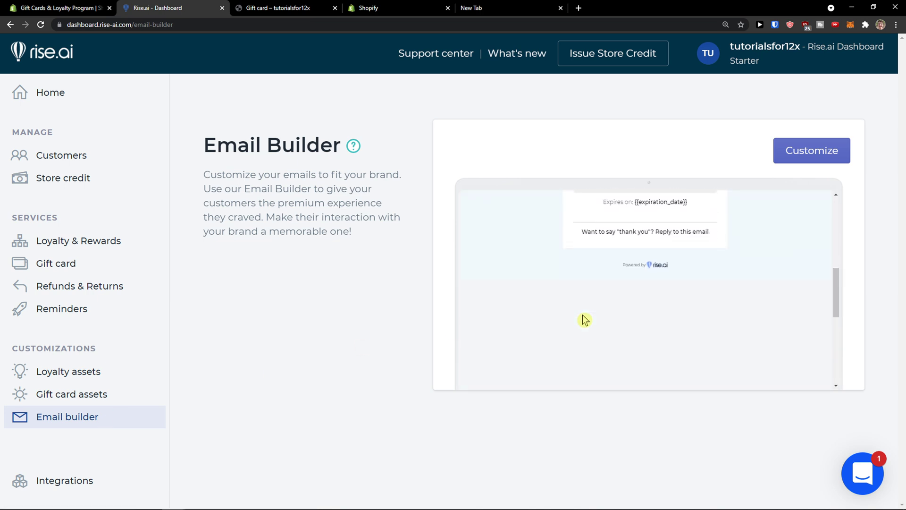
scroll(586, 320, up, 8)
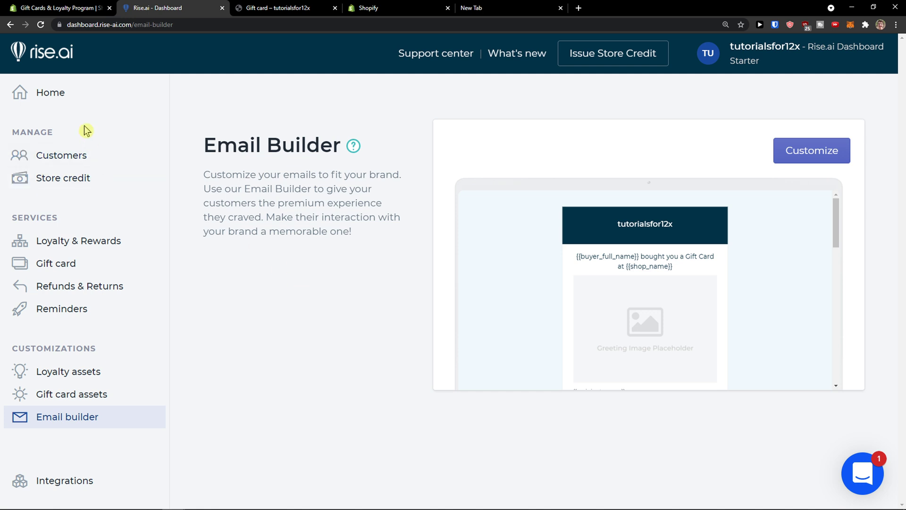
Visit the Customers, Store credit and Home pages, then open Account settings showing the Starter plan
click(72, 155)
click(72, 182)
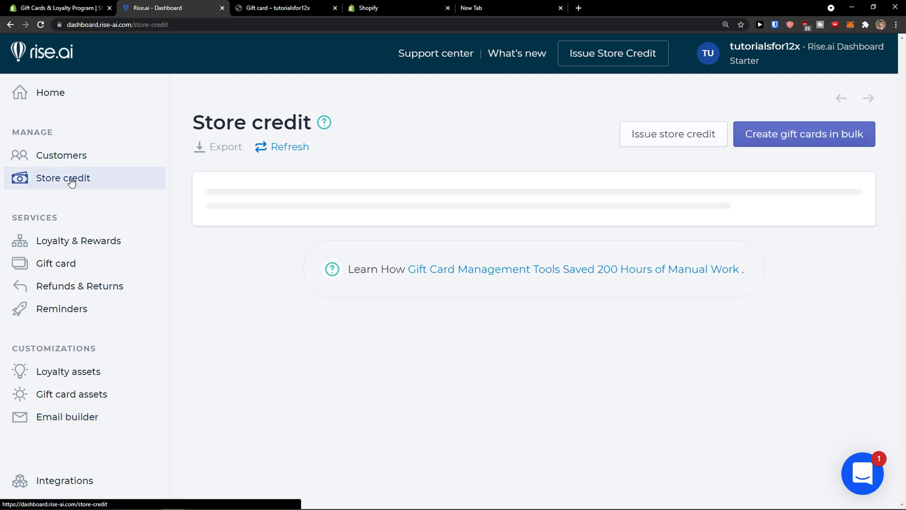
click(91, 97)
scroll(107, 251, down, 6)
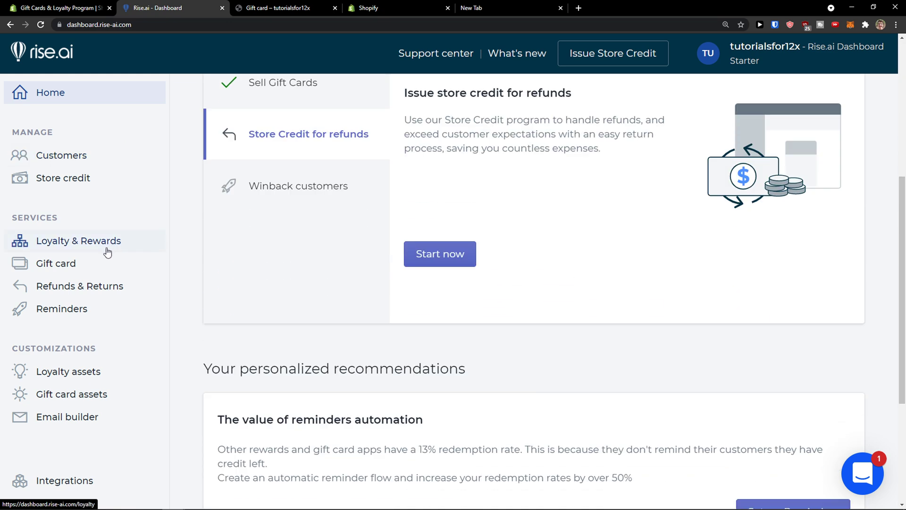
scroll(112, 247, up, 5)
click(872, 56)
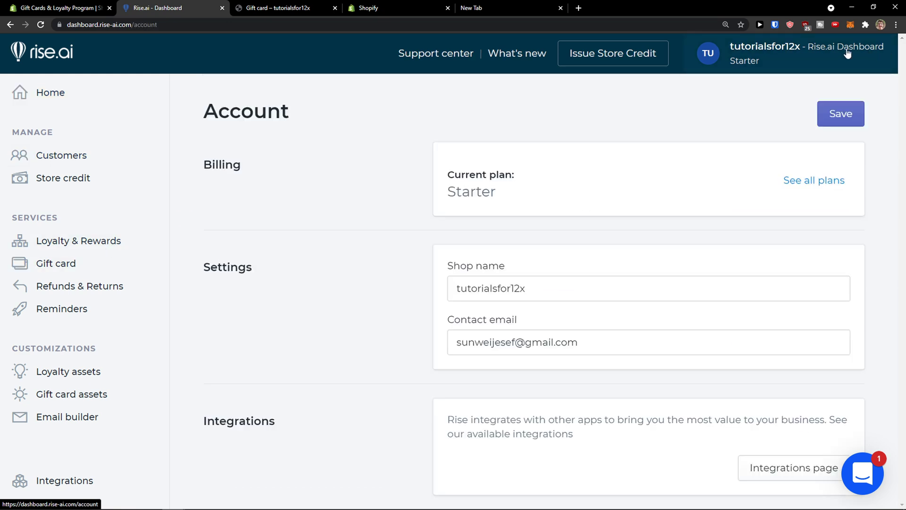